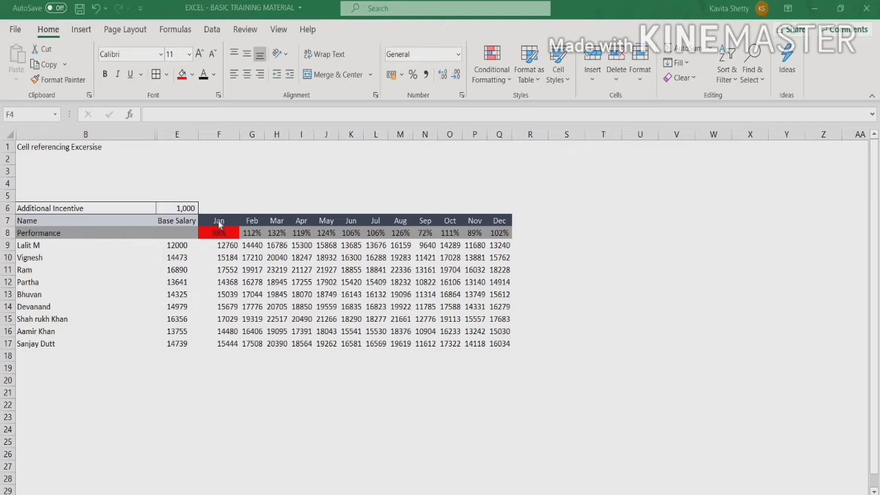
Step: Examine the salary table's name column, monthly performance row, January performance in F8 and additional incentive in E6
{"action": "left_click", "coordinate": [48, 233]}
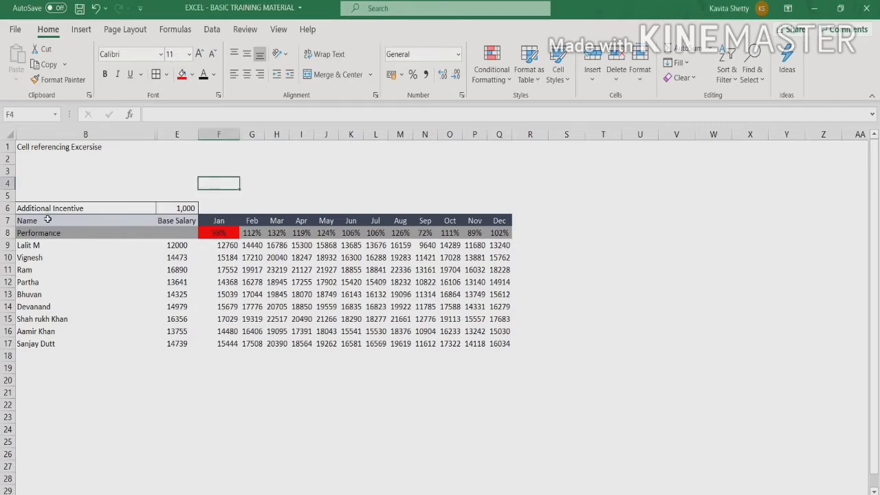
{"action": "left_click_drag", "start_coordinate": [48, 220], "coordinate": [45, 345]}
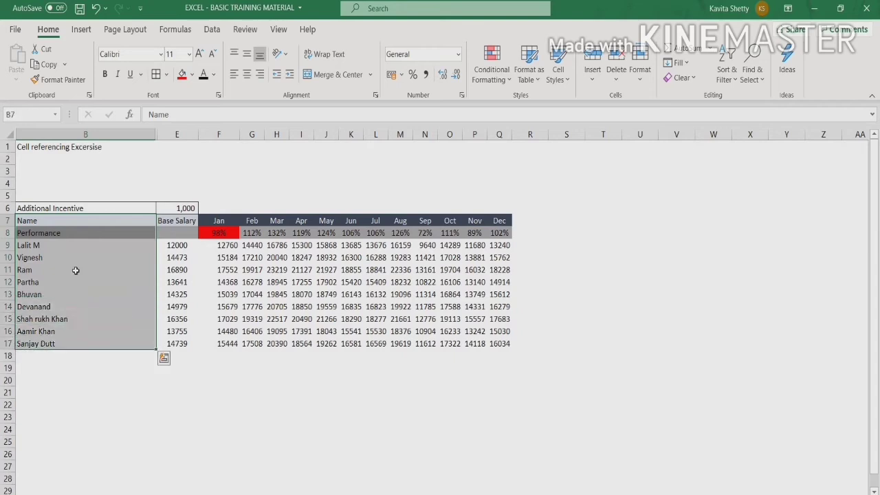
{"action": "left_click_drag", "start_coordinate": [79, 233], "coordinate": [495, 233]}
{"action": "left_click", "coordinate": [252, 306]}
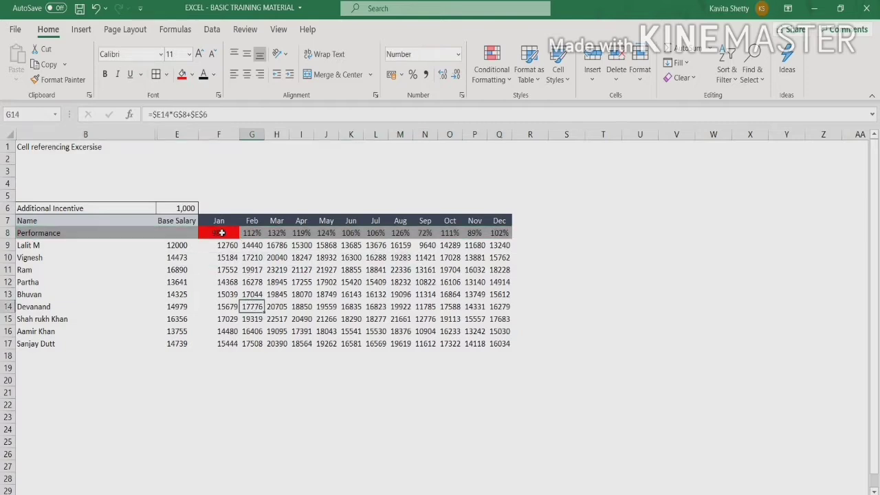
{"action": "left_click", "coordinate": [221, 232]}
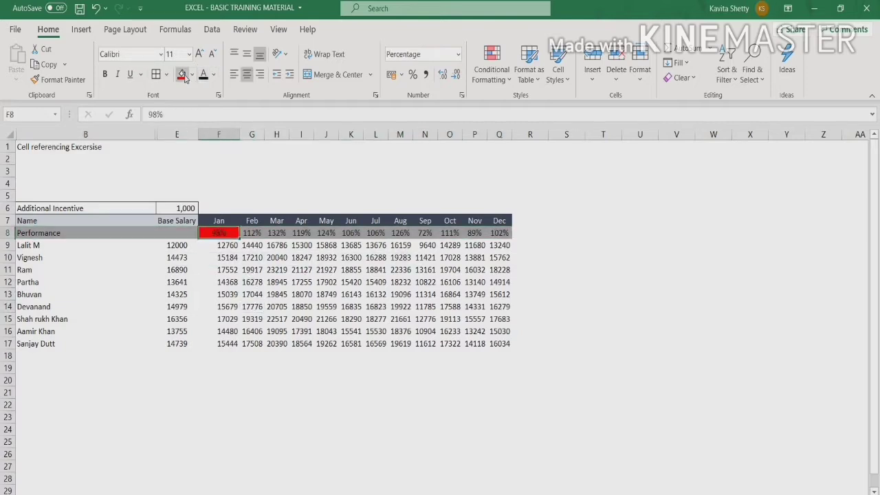
{"action": "left_click", "coordinate": [218, 269]}
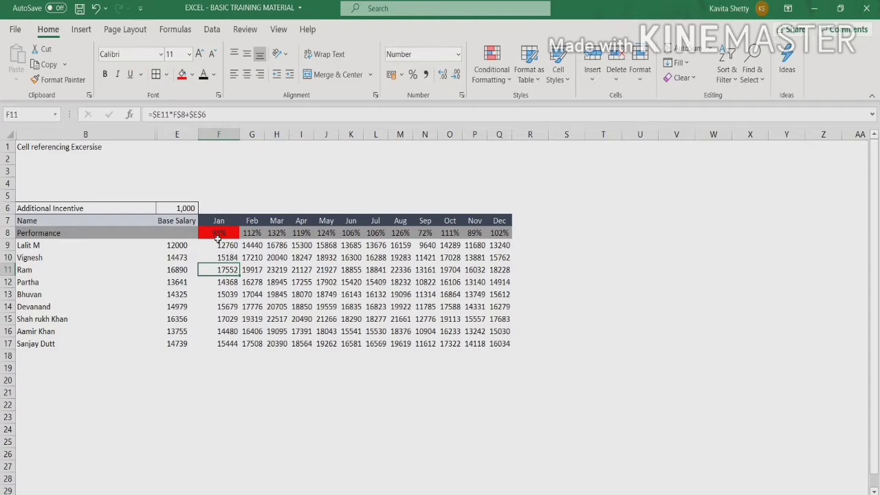
{"action": "left_click", "coordinate": [216, 235]}
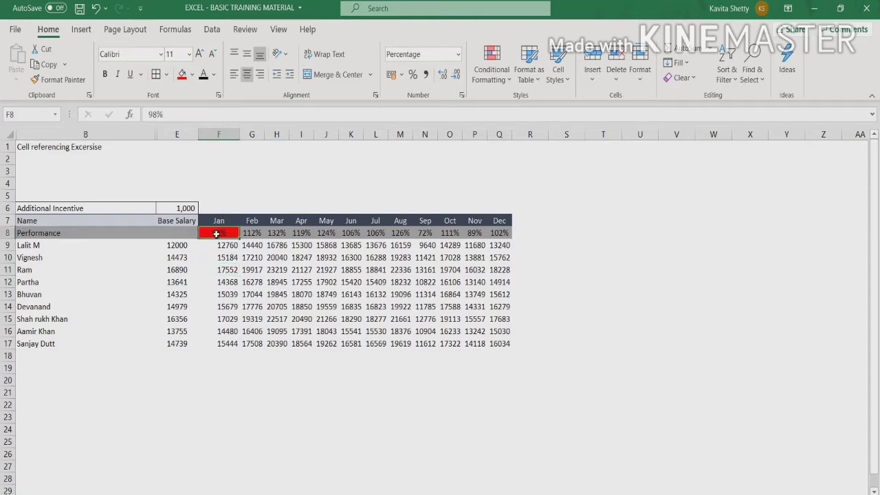
{"action": "left_click", "coordinate": [168, 207]}
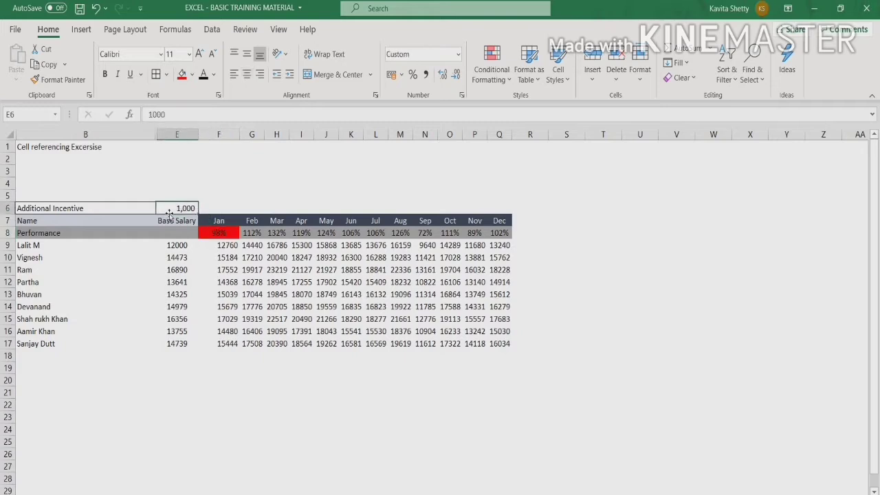
Step: Inspect the January salary formula in F9 and the cells it references: E9, F8 and E6
{"action": "left_click", "coordinate": [220, 245]}
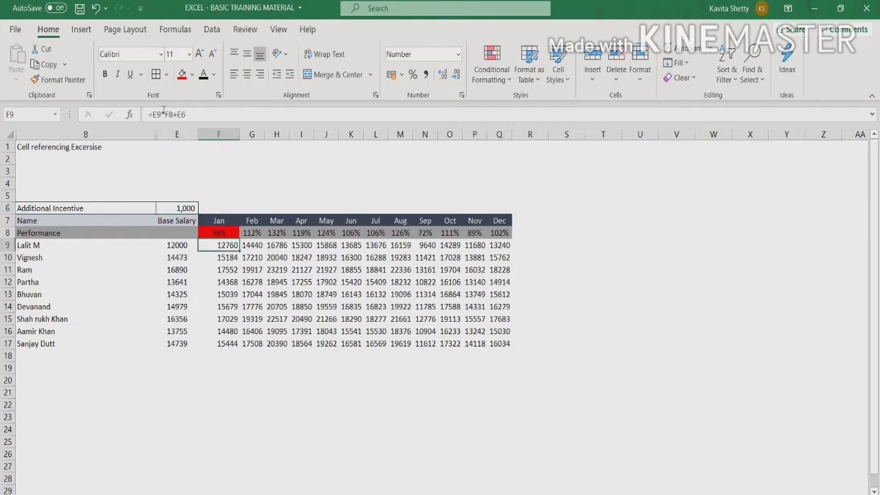
{"action": "left_click", "coordinate": [175, 245]}
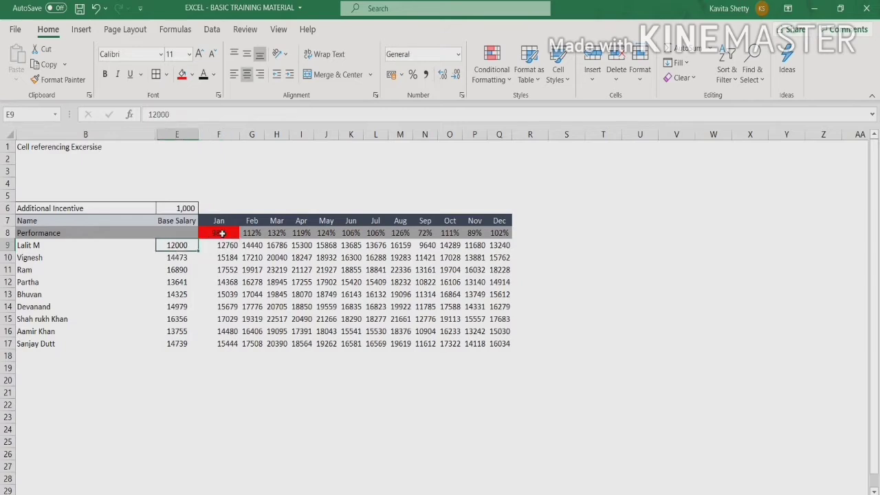
{"action": "left_click", "coordinate": [222, 233]}
{"action": "left_click", "coordinate": [177, 208]}
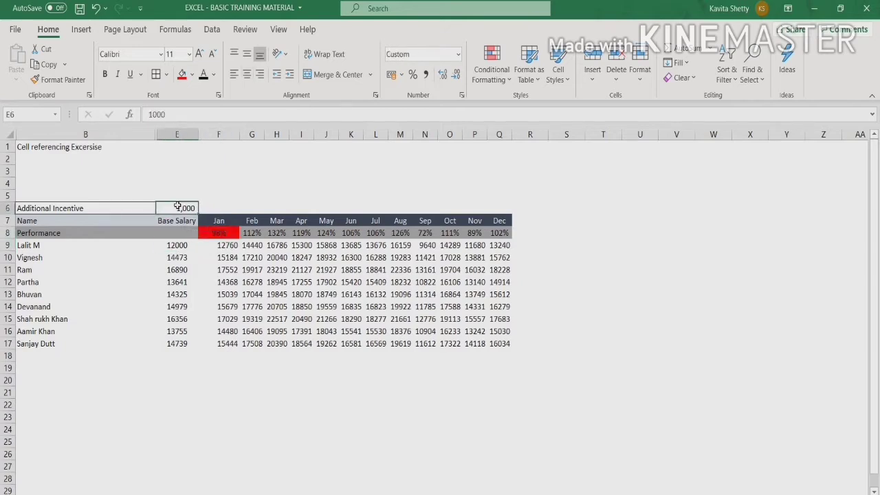
Step: Fill the first employee's base salary cell E9 with yellow
{"action": "left_click", "coordinate": [182, 246]}
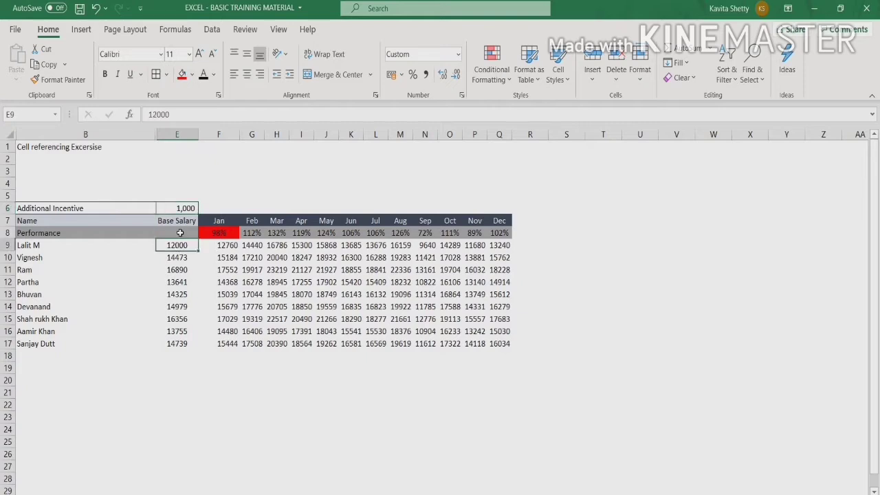
{"action": "left_click", "coordinate": [192, 77]}
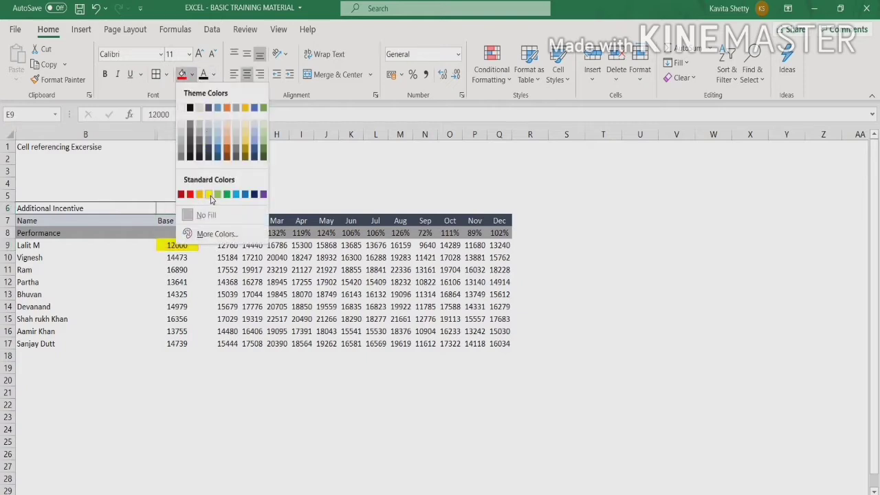
{"action": "left_click", "coordinate": [210, 196]}
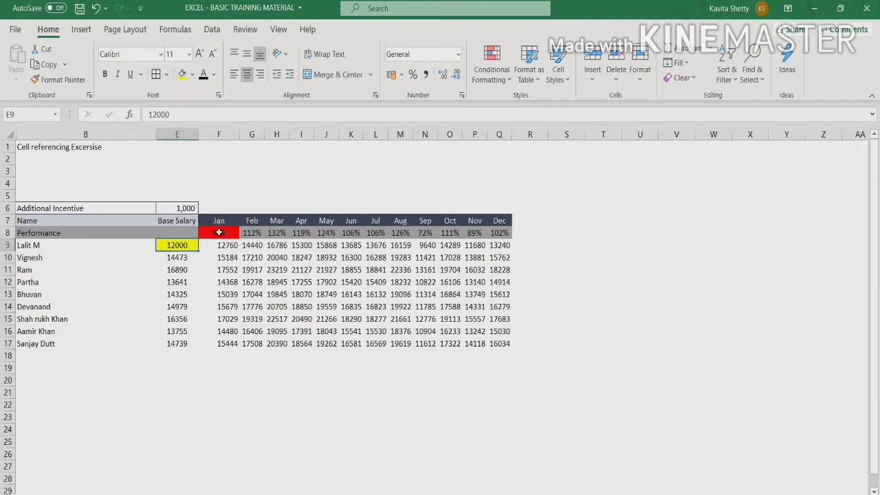
Step: Fill the additional incentive cell E6 with light blue
{"action": "left_click", "coordinate": [219, 233]}
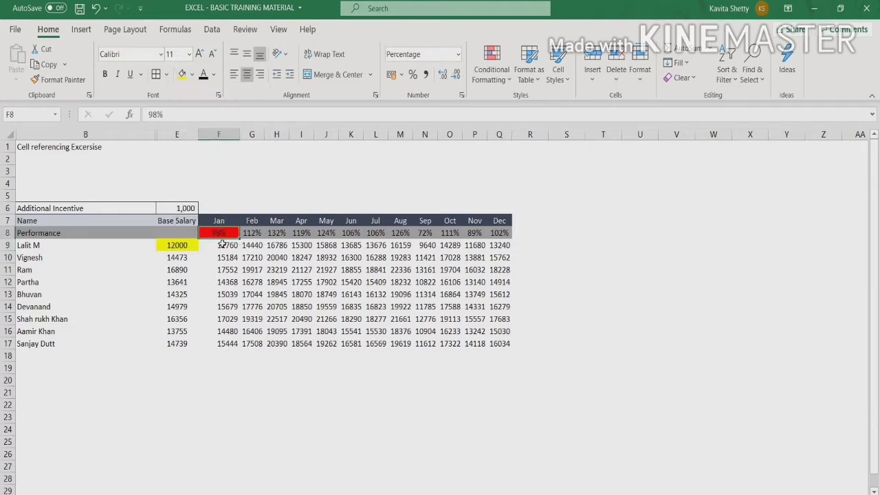
{"action": "left_click", "coordinate": [185, 208]}
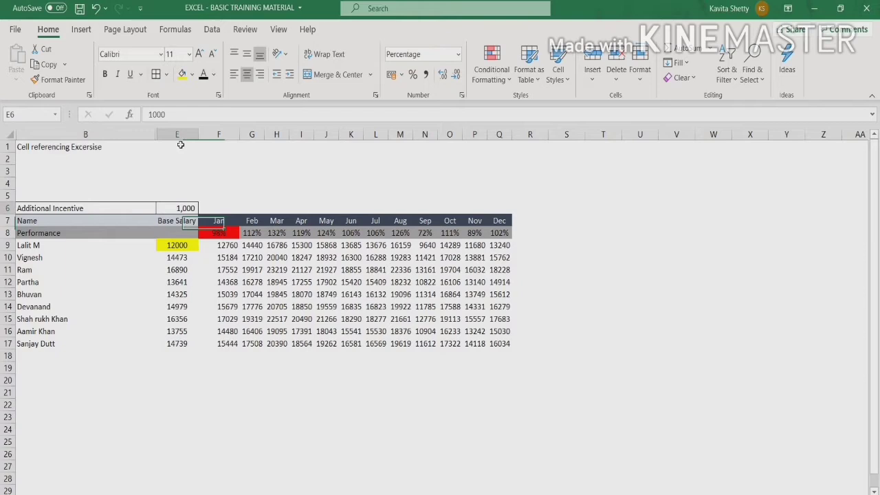
{"action": "left_click", "coordinate": [213, 74]}
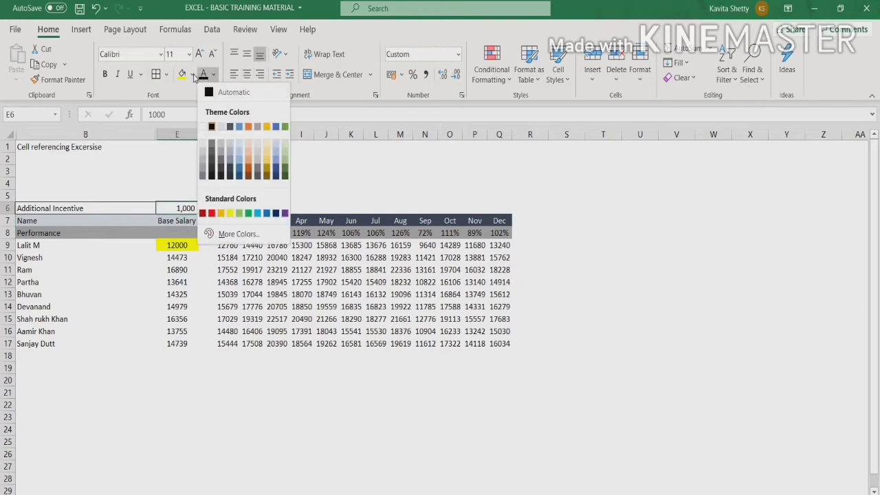
{"action": "left_click", "coordinate": [192, 74]}
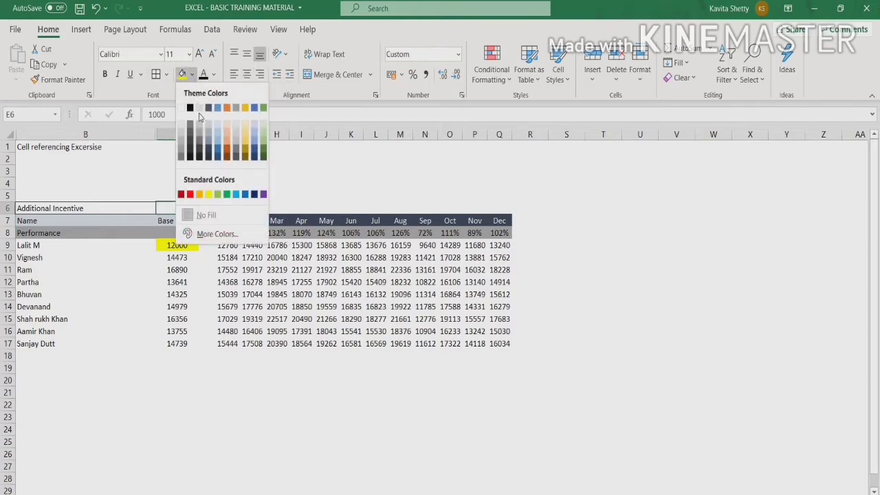
{"action": "left_click", "coordinate": [236, 194]}
{"action": "left_click", "coordinate": [246, 194]}
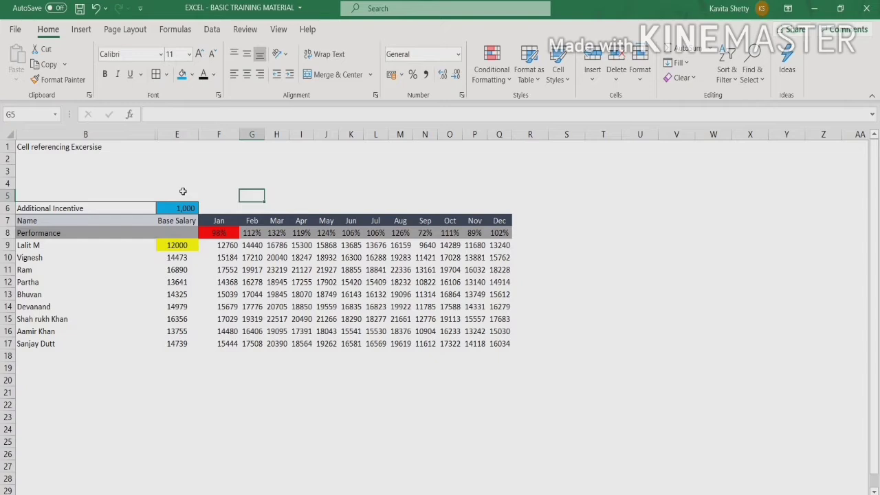
Step: Review the formula in F9 against its colour-coded base salary, performance and incentive cells
{"action": "left_click", "coordinate": [219, 244]}
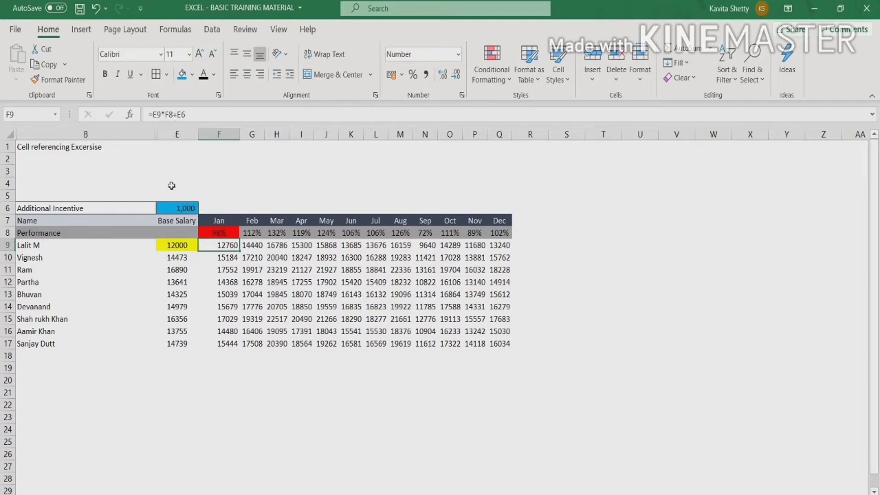
{"action": "left_click", "coordinate": [173, 246]}
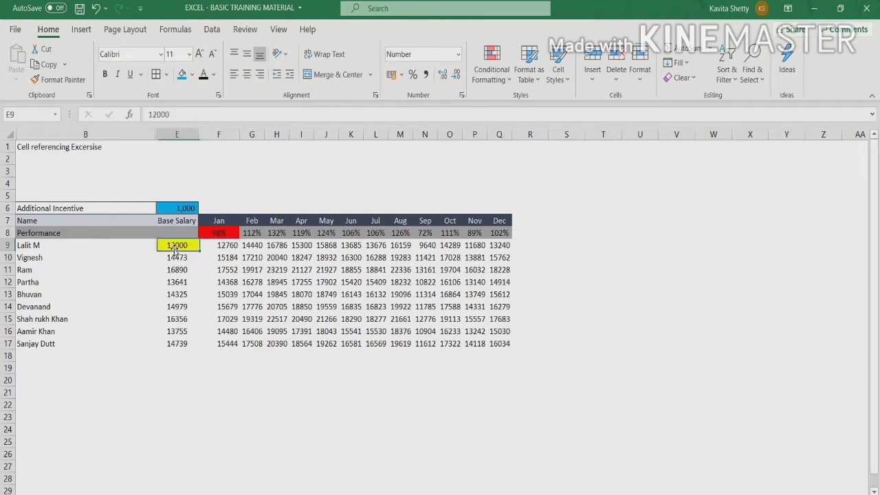
{"action": "left_click", "coordinate": [217, 233]}
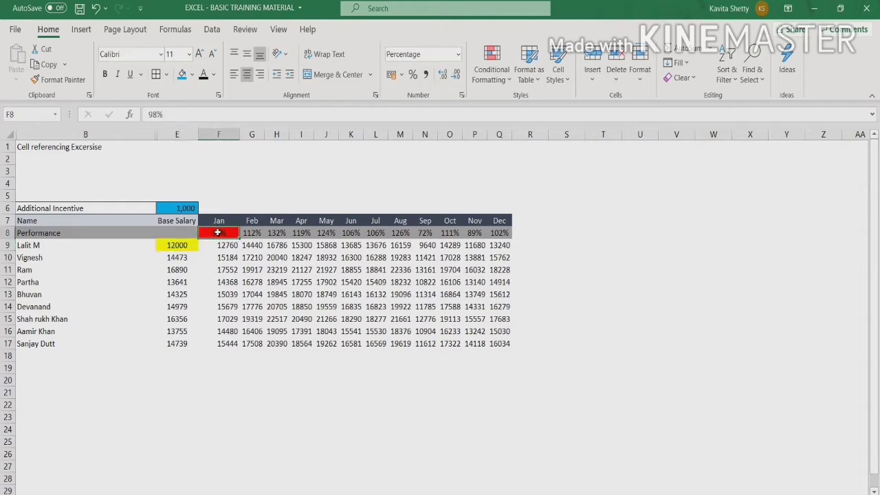
{"action": "left_click", "coordinate": [187, 208]}
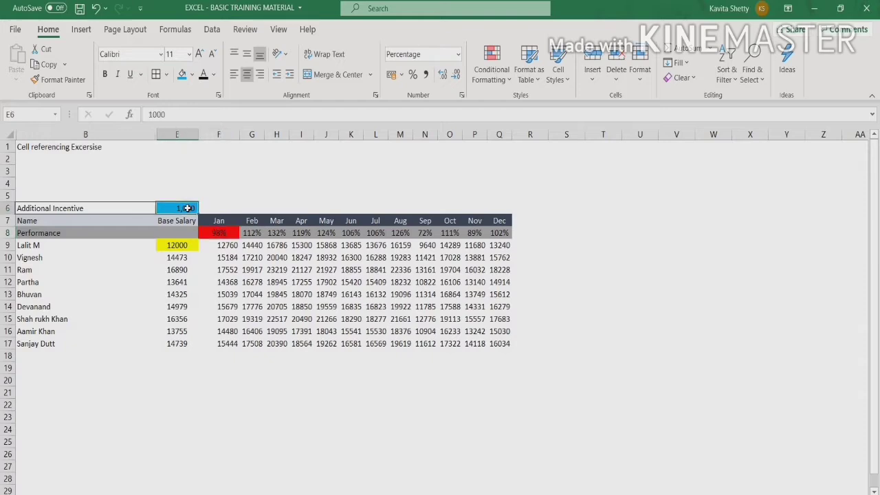
{"action": "left_click", "coordinate": [230, 246]}
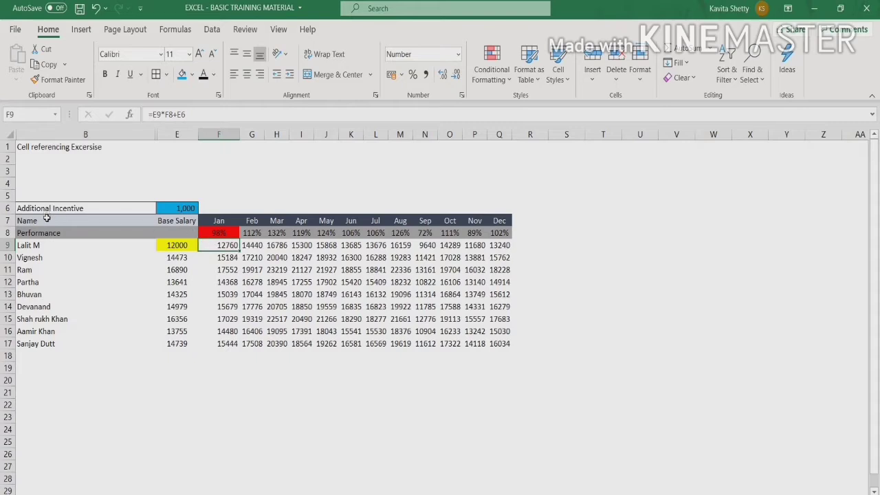
Step: Copy the salary table B7:Q17 and paste it below, starting at B20
{"action": "left_click_drag", "start_coordinate": [47, 220], "coordinate": [498, 352]}
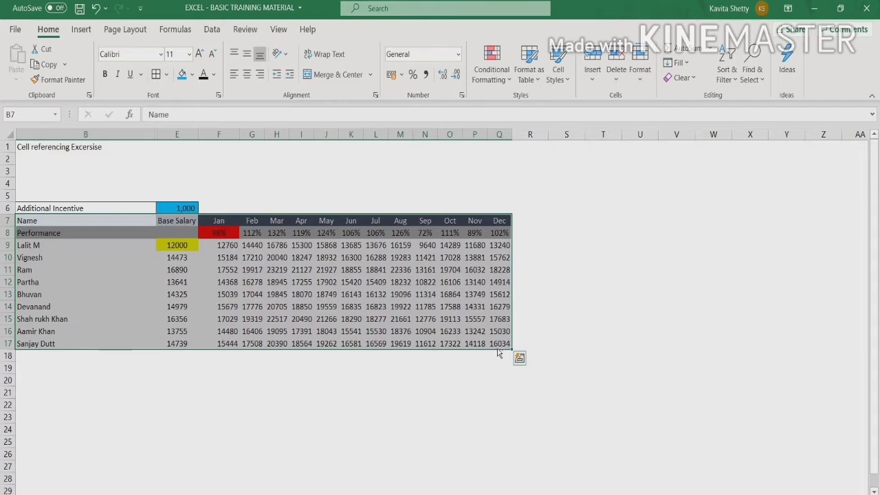
{"action": "key", "text": "ctrl+c"}
{"action": "scroll", "coordinate": [195, 277], "scroll_direction": "down", "scroll_amount": 3}
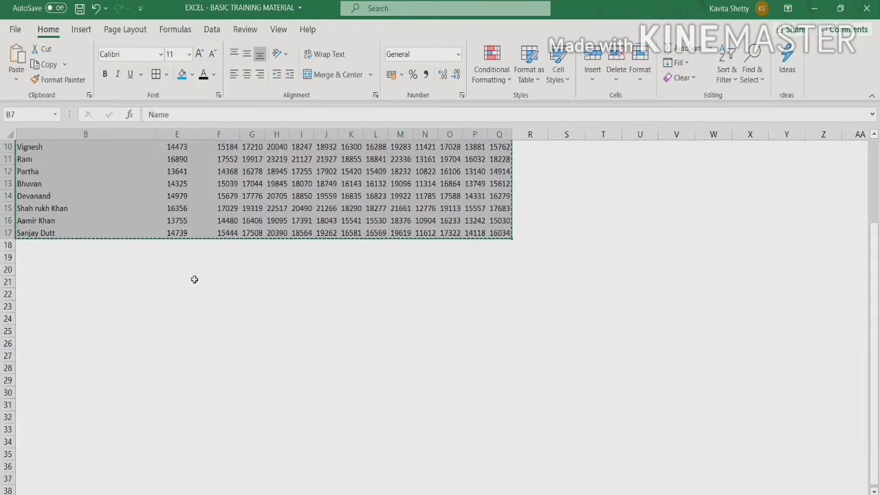
{"action": "left_click", "coordinate": [55, 268]}
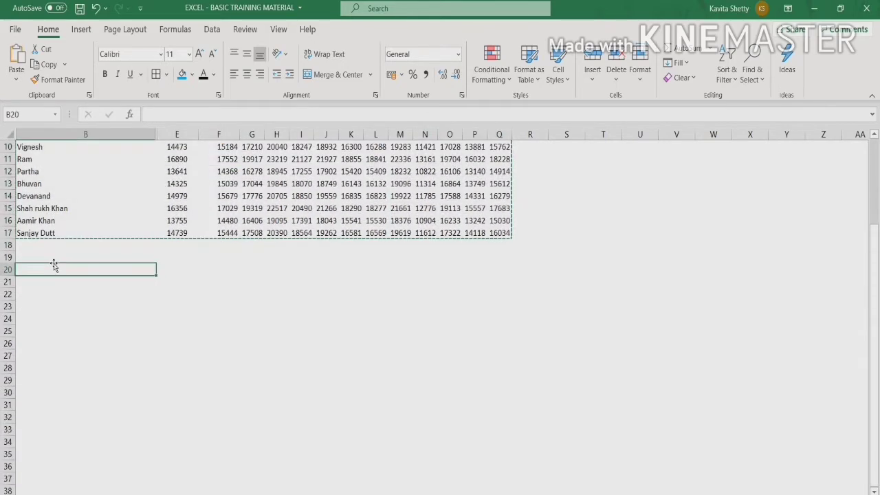
{"action": "key", "text": "ctrl+v"}
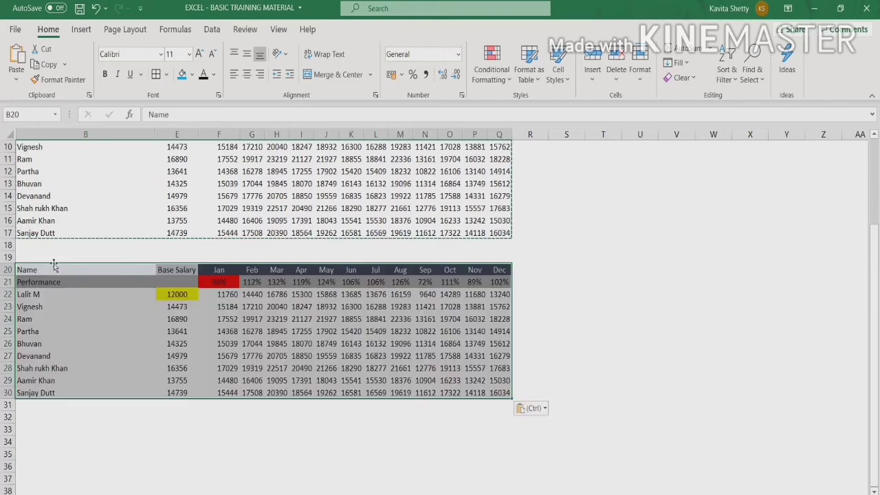
{"action": "left_click", "coordinate": [89, 309]}
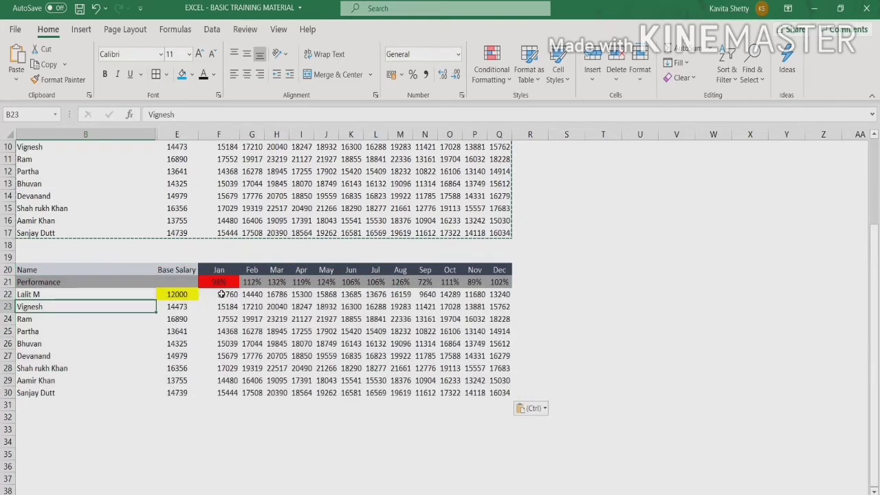
Step: Clear the copied table's values in E23:Q30 and its first employee's monthly values in F22:Q22
{"action": "left_click_drag", "start_coordinate": [177, 310], "coordinate": [509, 392]}
{"action": "key", "text": "Delete"}
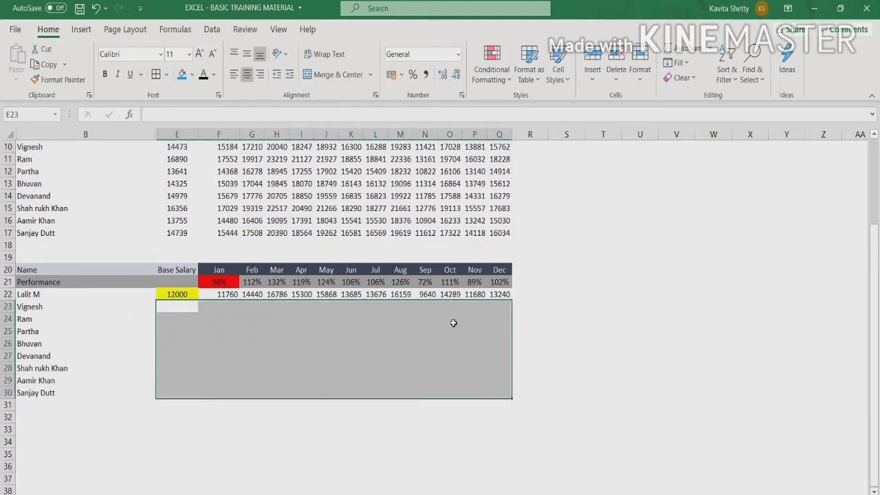
{"action": "left_click_drag", "start_coordinate": [215, 296], "coordinate": [506, 295]}
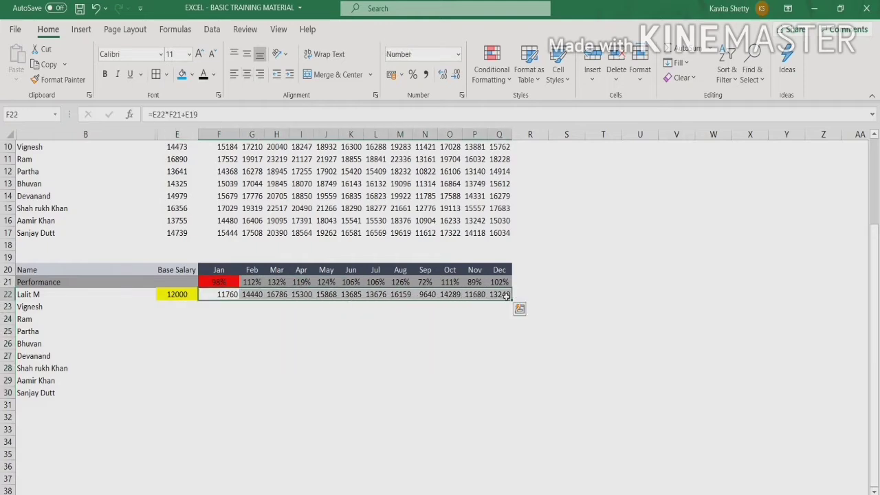
{"action": "key", "text": "Delete"}
{"action": "scroll", "coordinate": [351, 354], "scroll_direction": "up", "scroll_amount": 3}
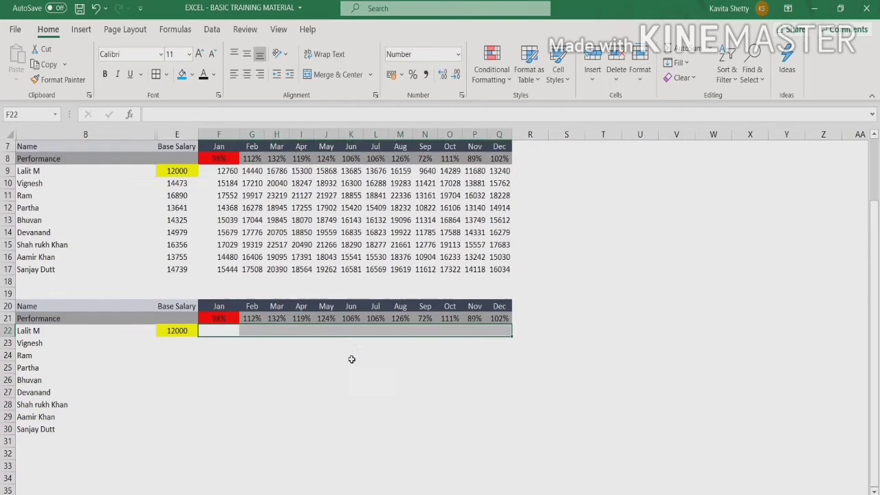
Step: Copy the base salaries from E10:E17 into E23:E30 of the lower table
{"action": "left_click", "coordinate": [313, 352]}
{"action": "scroll", "coordinate": [215, 351], "scroll_direction": "down", "scroll_amount": 1}
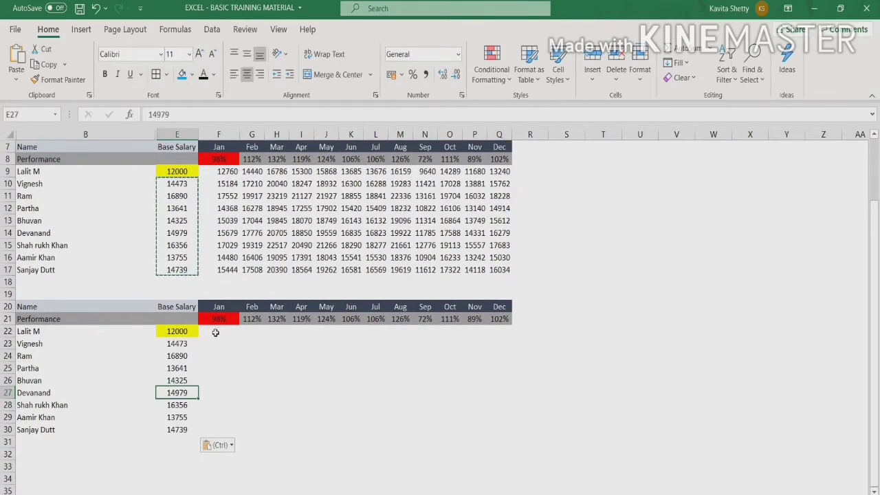
Step: Enter the January salary formula =E22*F21+E6 in F22, combining base salary, performance and the additional incentive
{"action": "left_click", "coordinate": [215, 331]}
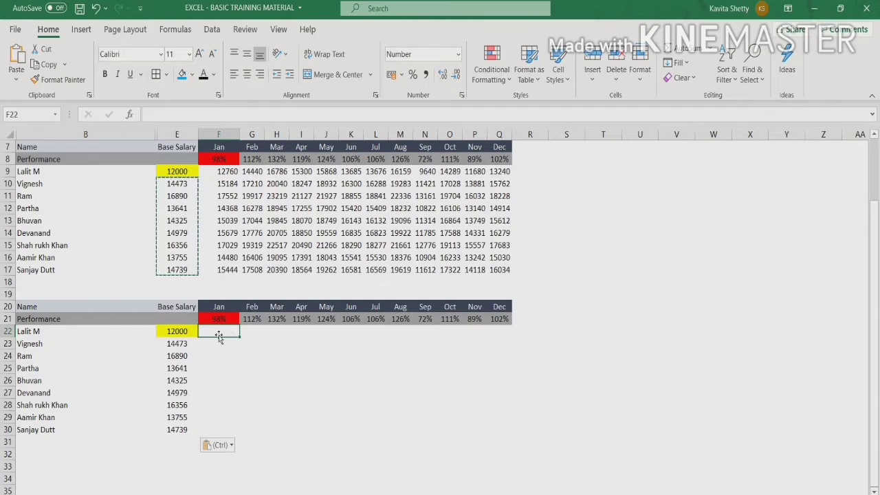
{"action": "type", "text": "="}
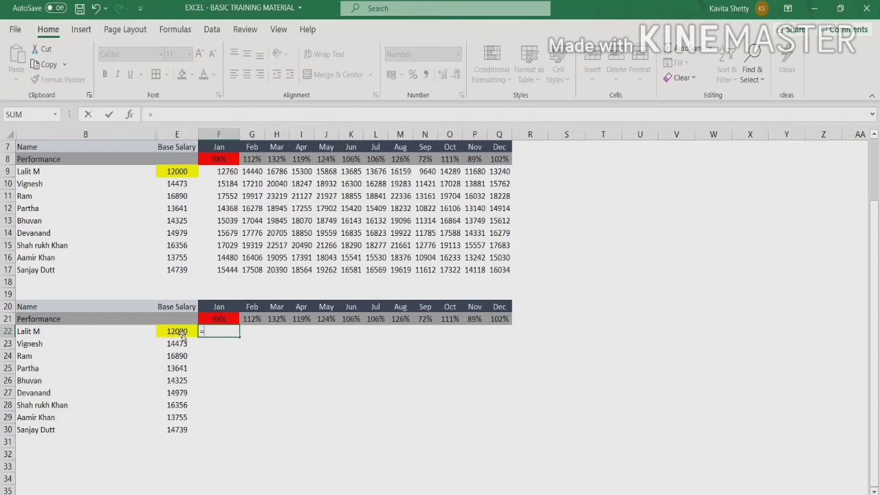
{"action": "left_click", "coordinate": [182, 334]}
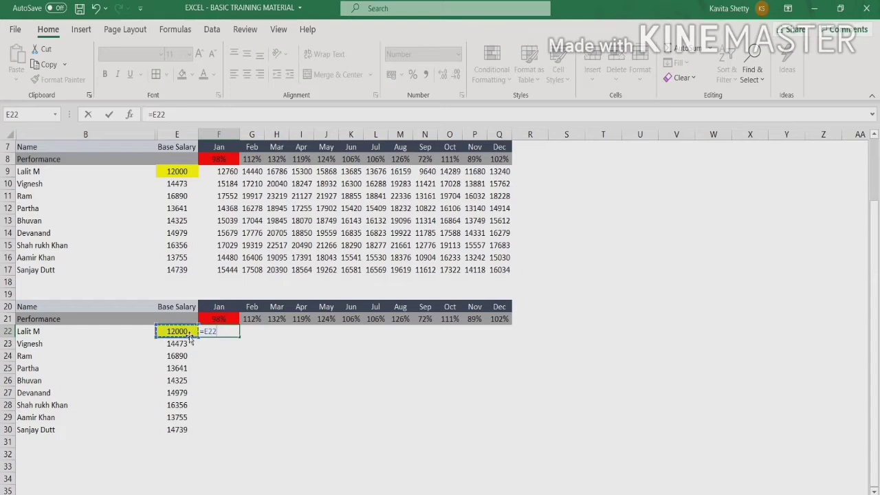
{"action": "type", "text": "*"}
{"action": "left_click", "coordinate": [219, 317]}
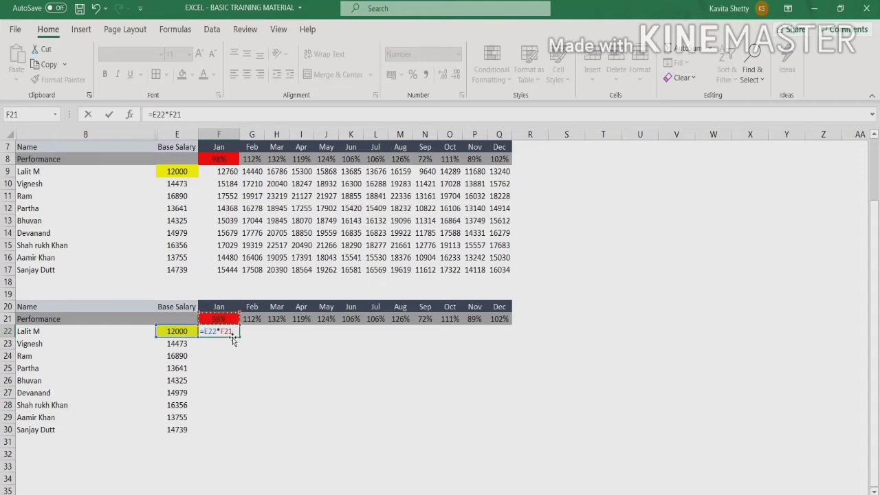
{"action": "type", "text": "+"}
{"action": "scroll", "coordinate": [168, 199], "scroll_direction": "up", "scroll_amount": 2}
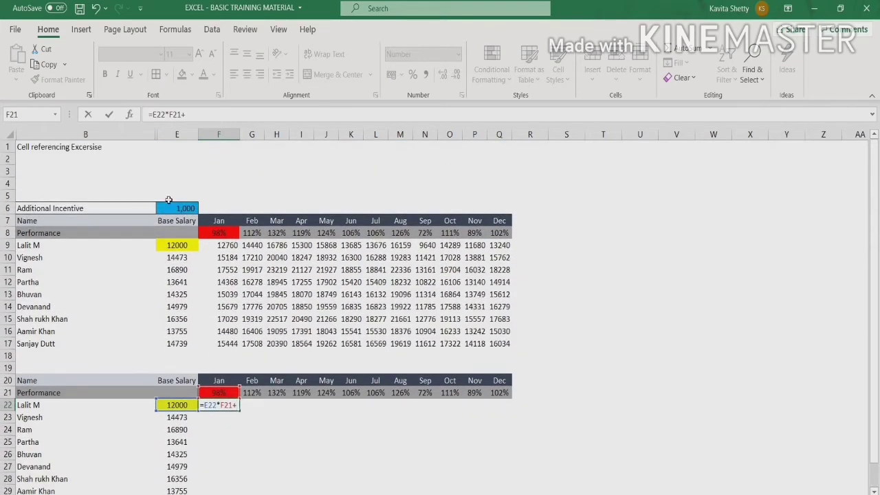
{"action": "left_click", "coordinate": [170, 206]}
{"action": "scroll", "coordinate": [209, 238], "scroll_direction": "down", "scroll_amount": 2}
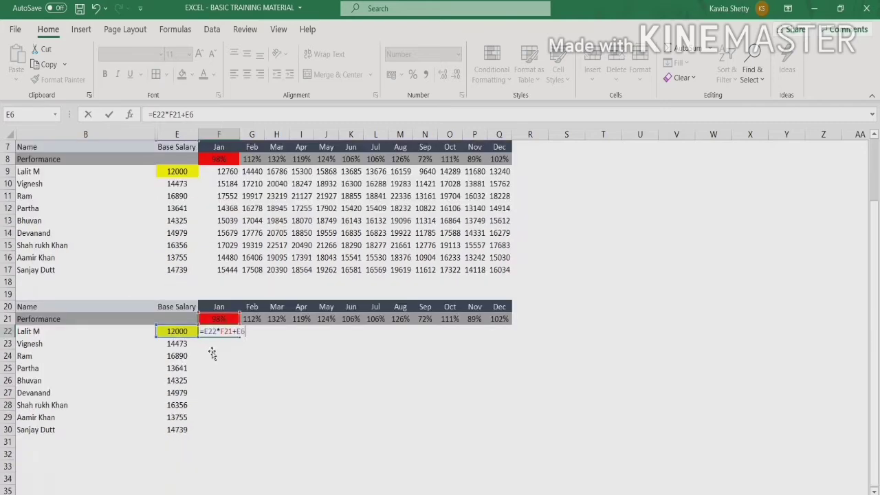
{"action": "key", "text": "Return"}
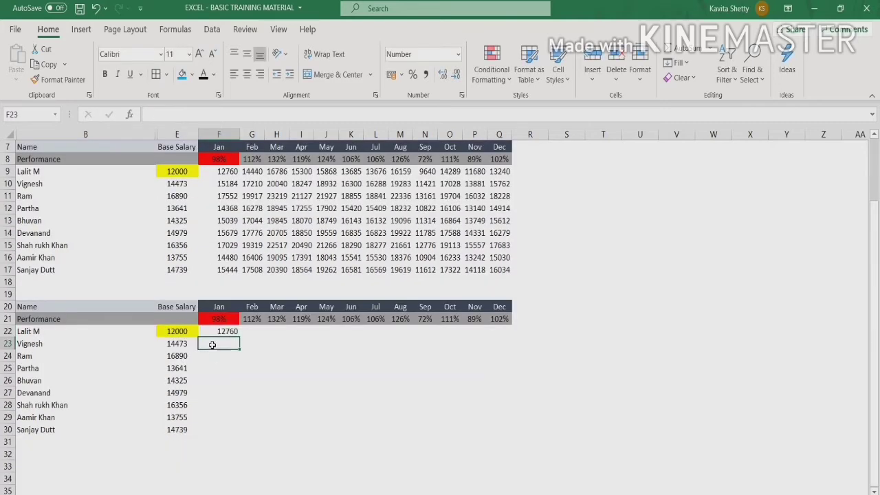
Step: Copy the January salary formula from F22 into the February cell G22
{"action": "left_click", "coordinate": [219, 333]}
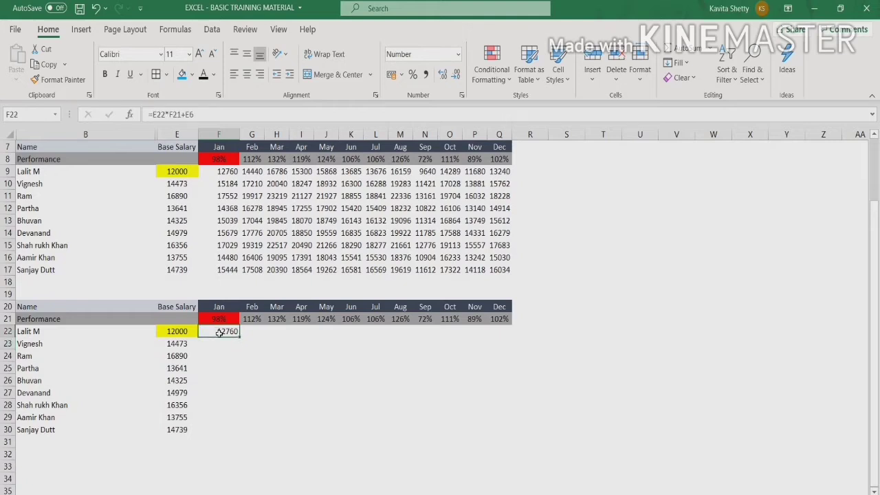
{"action": "key", "text": "ctrl+c"}
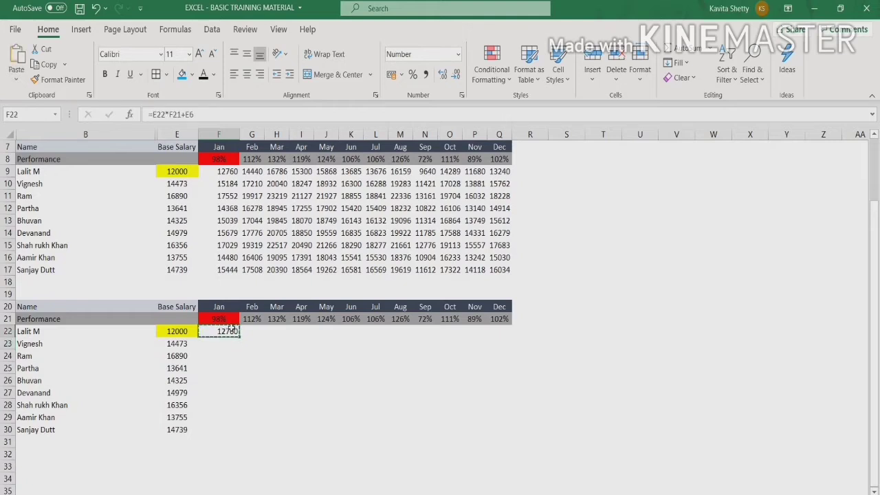
{"action": "left_click", "coordinate": [248, 331]}
{"action": "key", "text": "ctrl+v"}
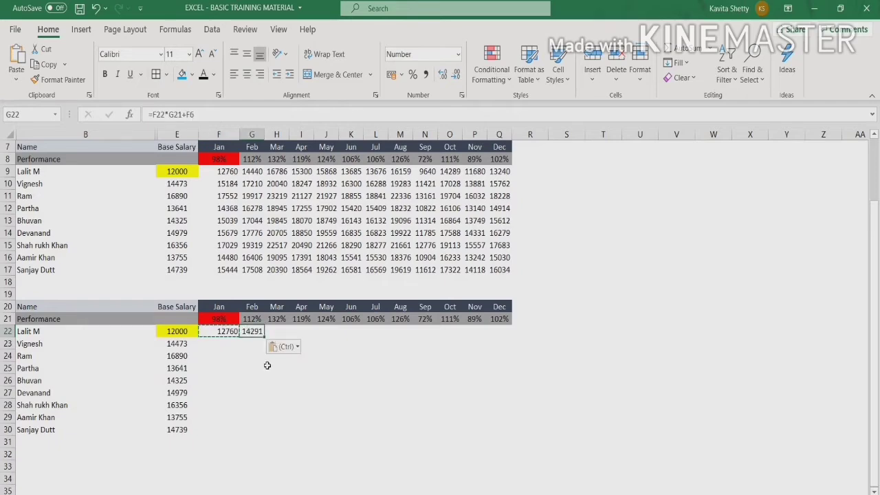
Step: Compare the February formula in G22 with the original in G9, checking the base salary, performance and incentive cells that G9 references
{"action": "scroll", "coordinate": [268, 366], "scroll_direction": "up", "scroll_amount": 2}
{"action": "scroll", "coordinate": [268, 368], "scroll_direction": "down", "scroll_amount": 1}
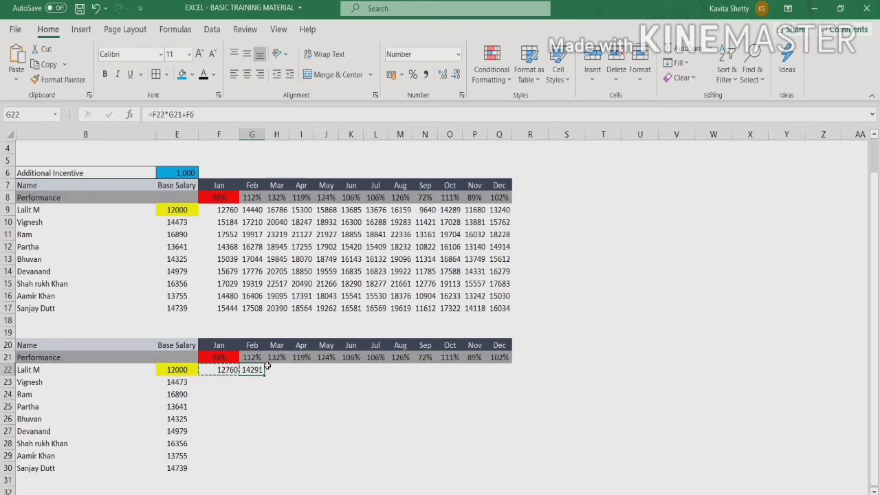
{"action": "left_click", "coordinate": [252, 210]}
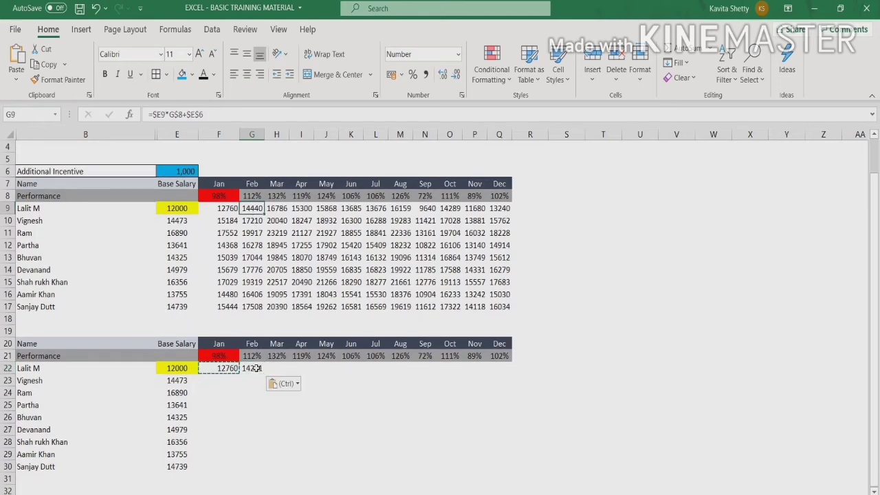
{"action": "left_click", "coordinate": [256, 368]}
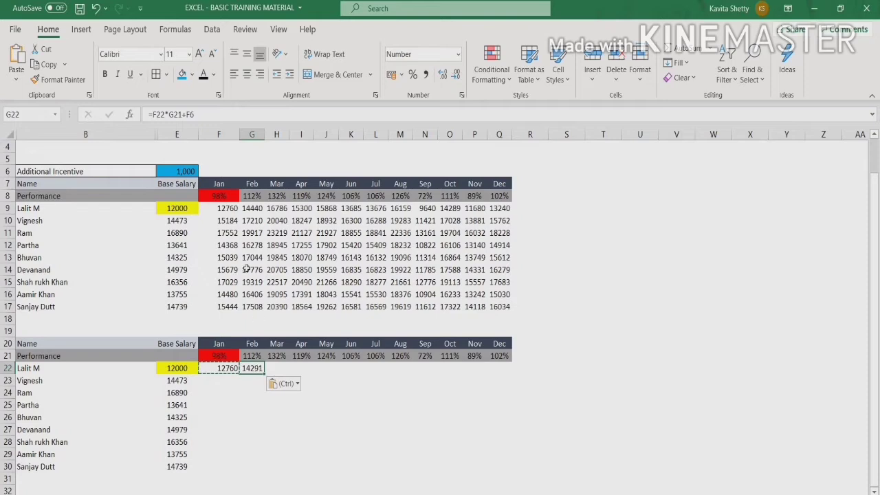
{"action": "left_click", "coordinate": [251, 210]}
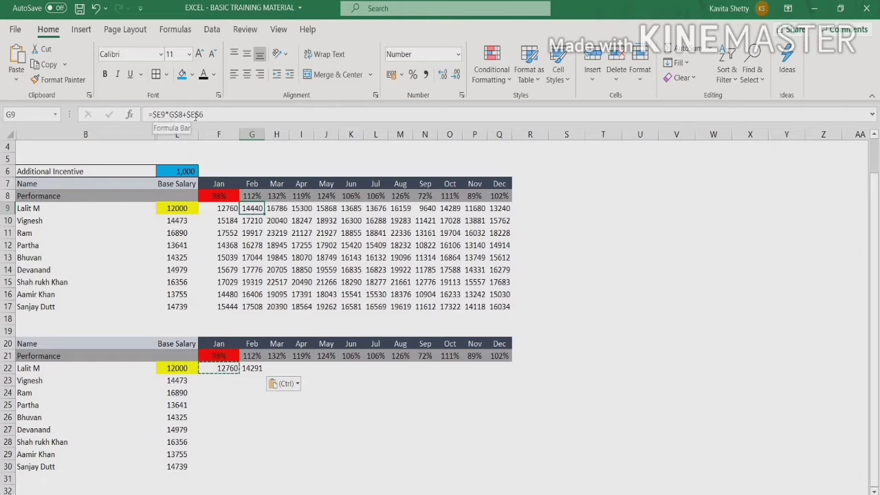
{"action": "left_click", "coordinate": [180, 209]}
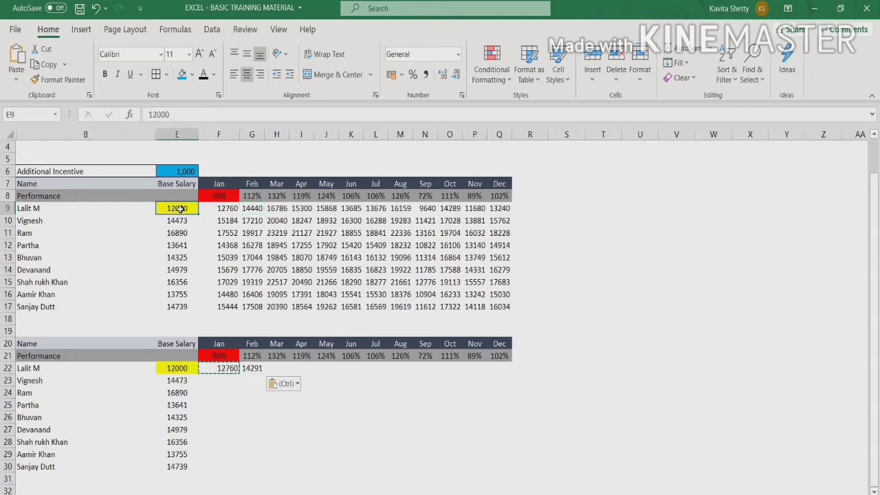
{"action": "left_click", "coordinate": [251, 196]}
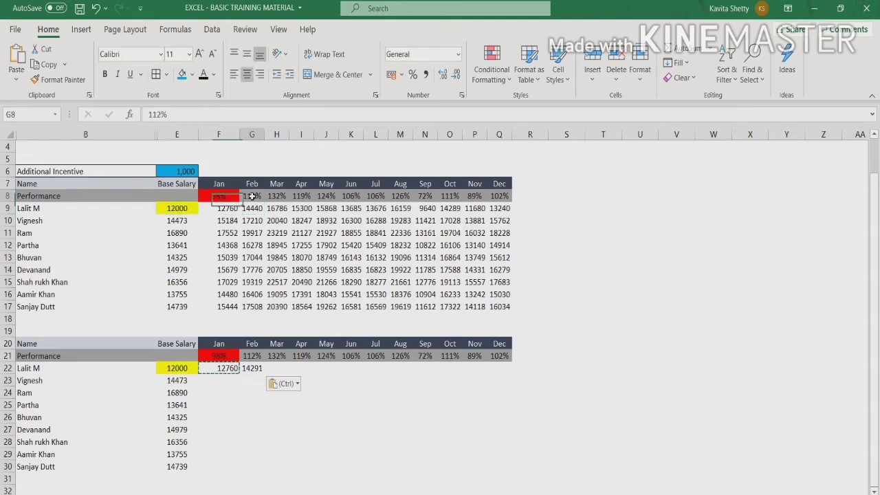
{"action": "left_click", "coordinate": [177, 171]}
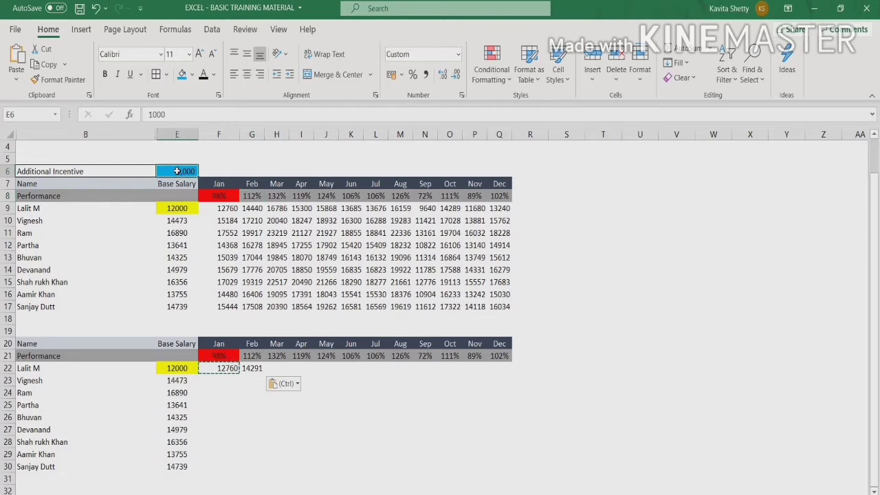
Step: Examine how the references in F22 and G22 relate to base salary E22, February performance G21, and columns E and F
{"action": "left_click", "coordinate": [221, 368]}
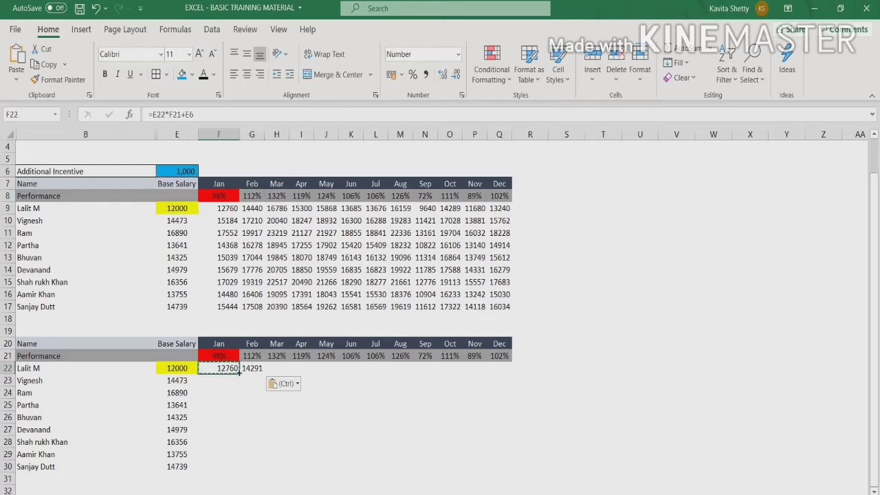
{"action": "left_click", "coordinate": [251, 368]}
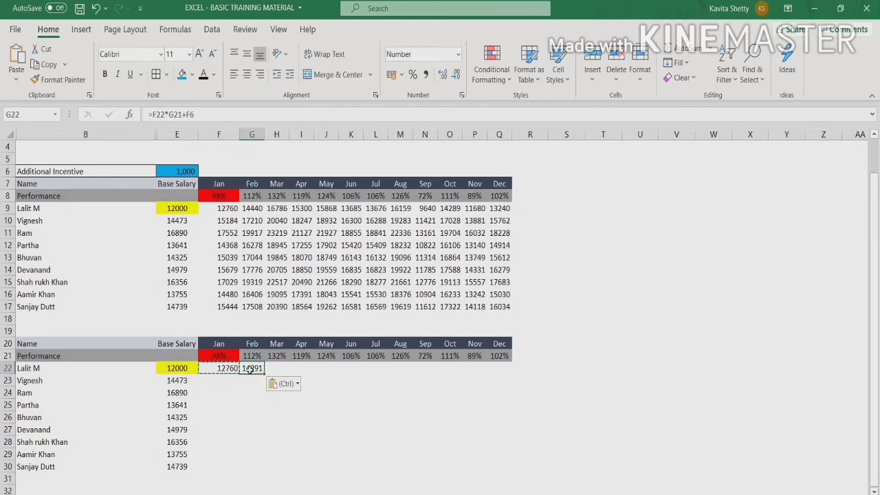
{"action": "left_click", "coordinate": [250, 357]}
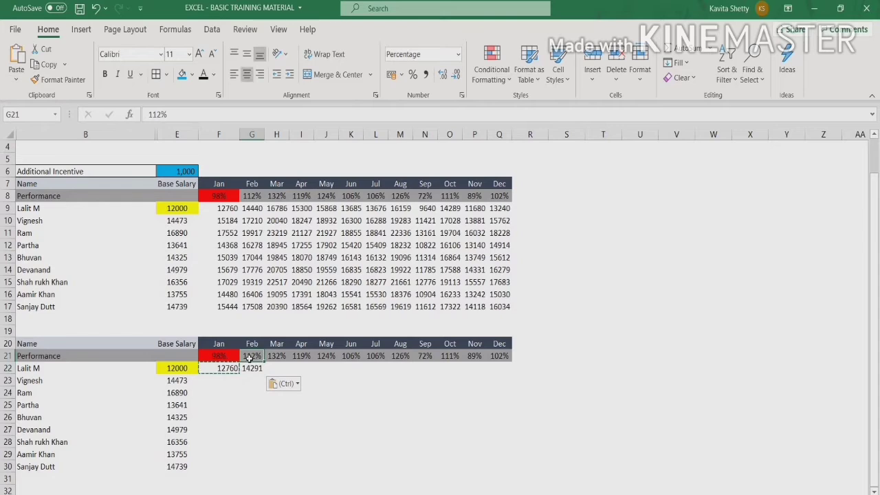
{"action": "left_click", "coordinate": [252, 369]}
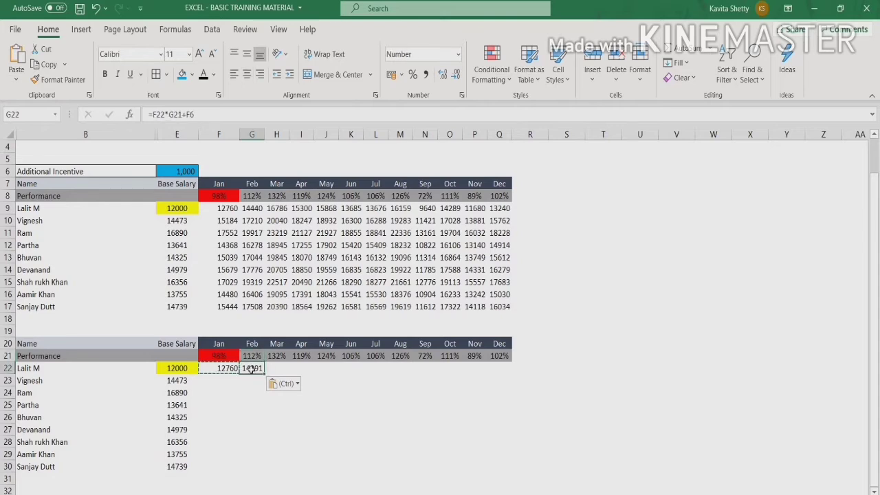
{"action": "left_click", "coordinate": [229, 368]}
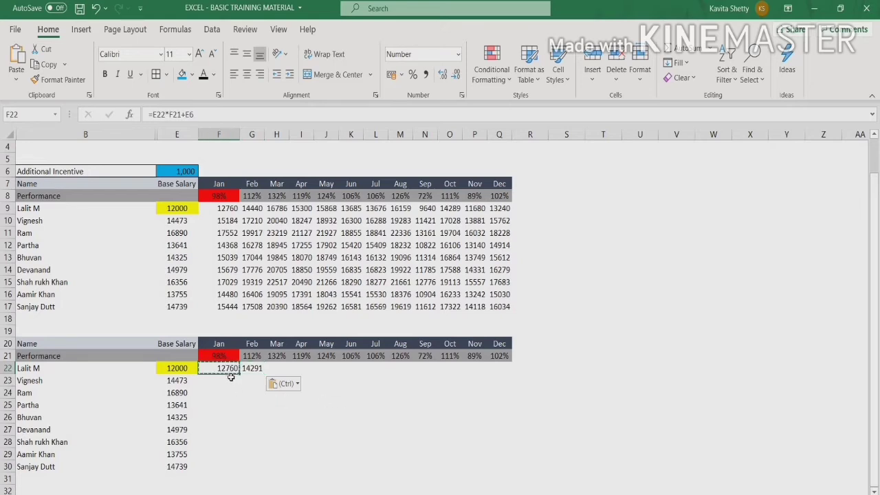
{"action": "left_click", "coordinate": [176, 369]}
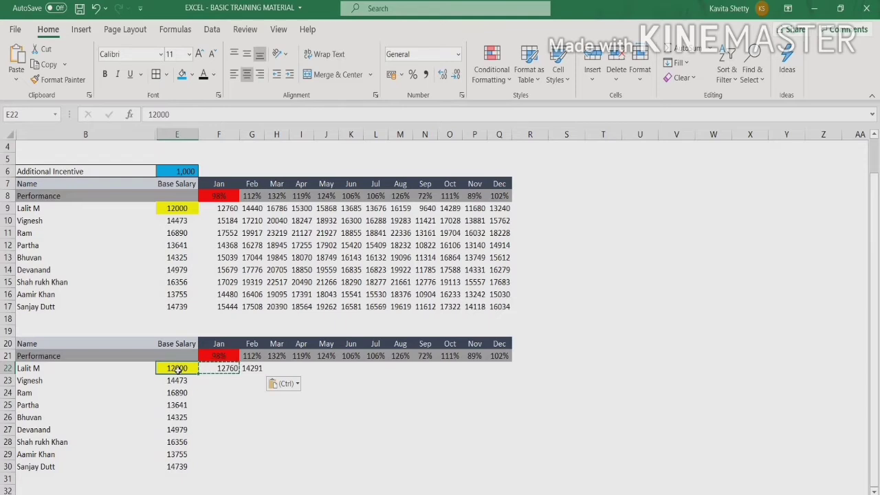
{"action": "left_click", "coordinate": [253, 368]}
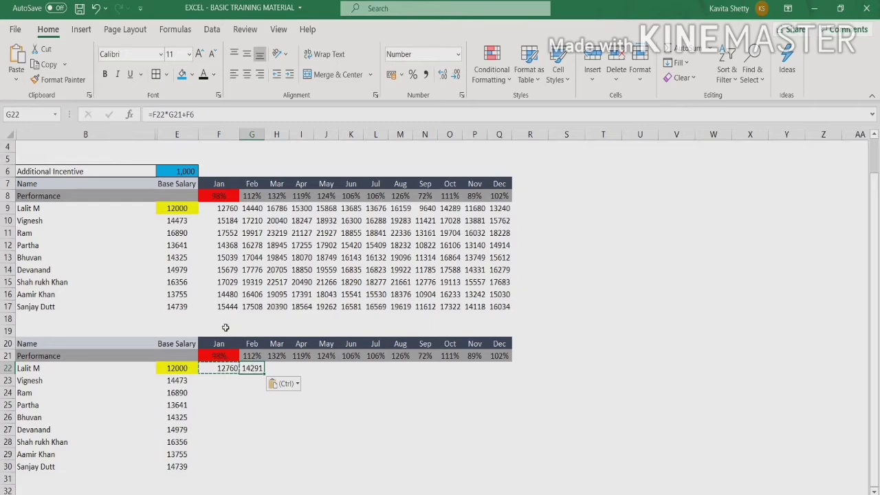
{"action": "left_click", "coordinate": [217, 367]}
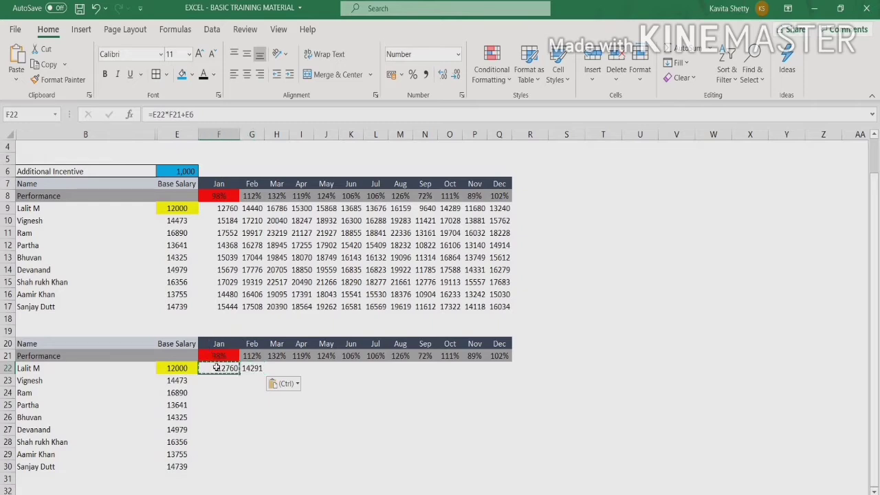
{"action": "left_click", "coordinate": [173, 369]}
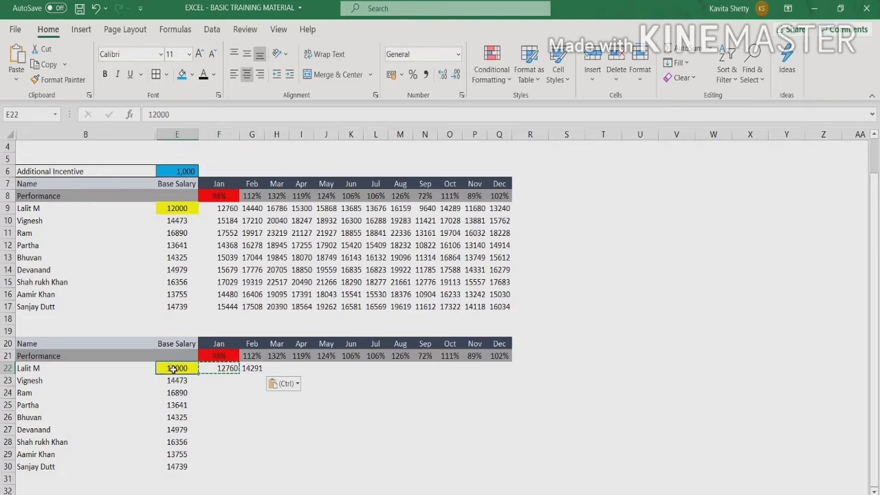
{"action": "left_click", "coordinate": [255, 369]}
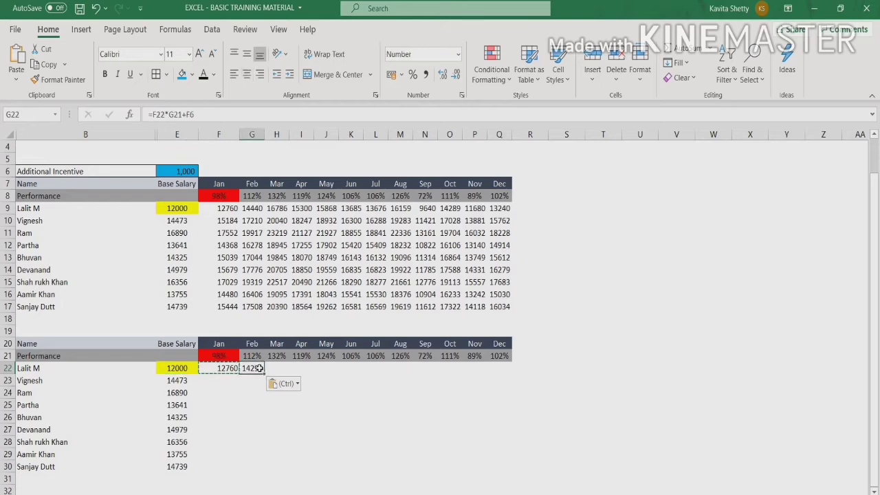
{"action": "left_click", "coordinate": [226, 368]}
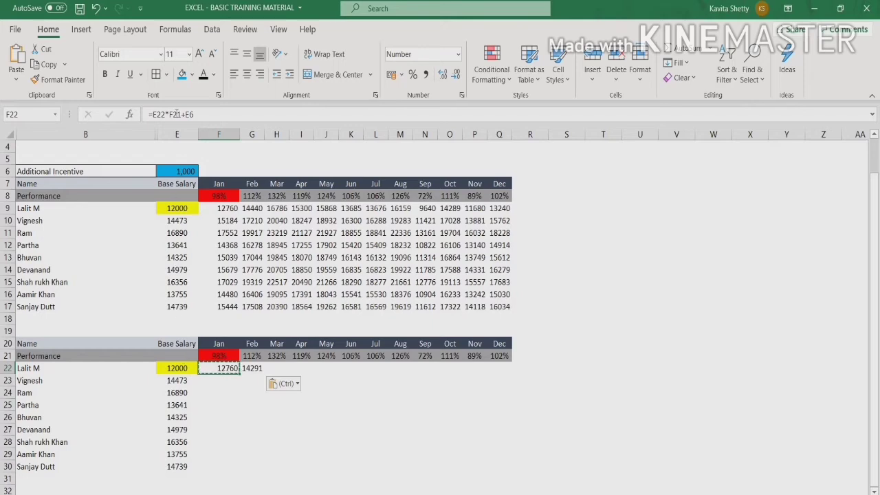
{"action": "left_click", "coordinate": [176, 133]}
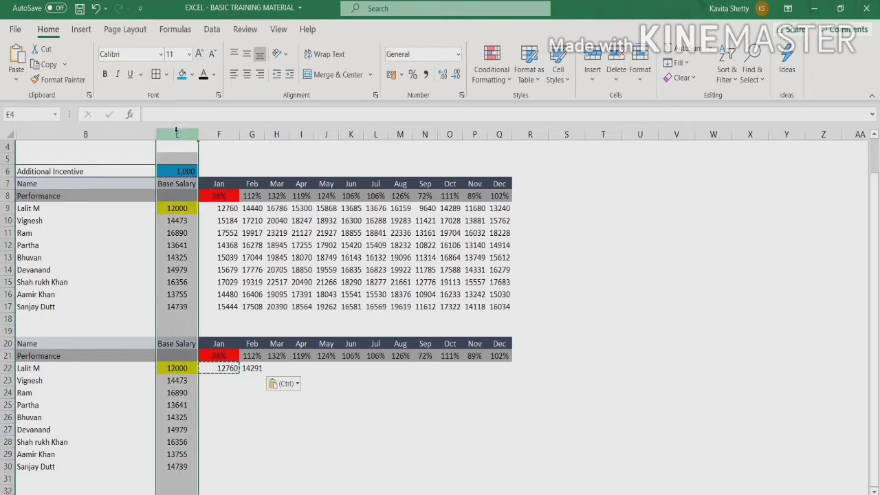
{"action": "left_click", "coordinate": [218, 131]}
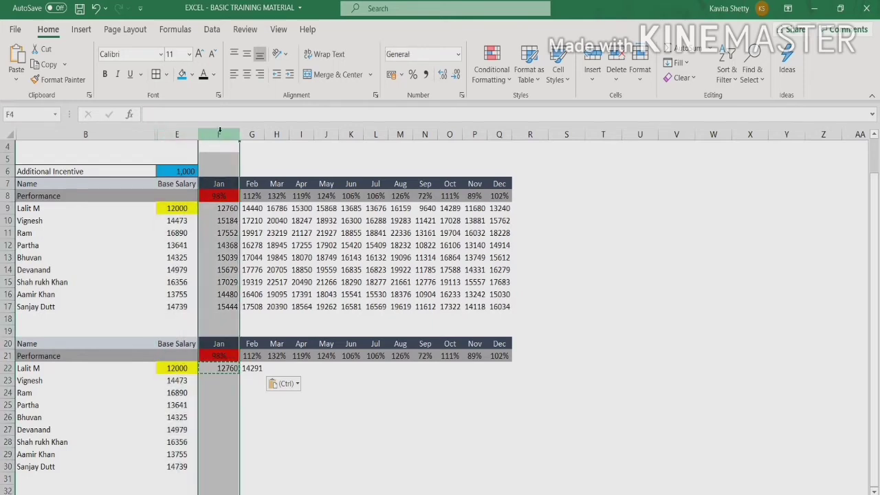
{"action": "left_click", "coordinate": [187, 129]}
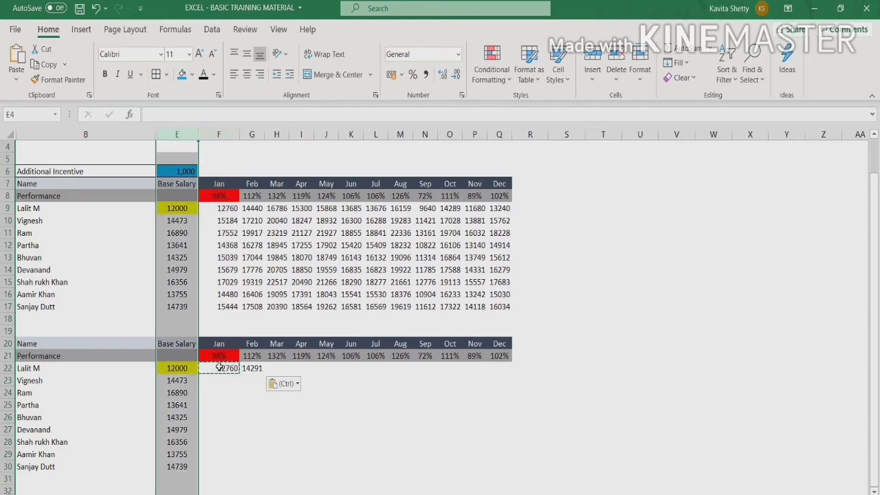
Step: Lock the base salary column in the F22 formula so it reads =$E22*F21+E6
{"action": "left_click", "coordinate": [218, 367]}
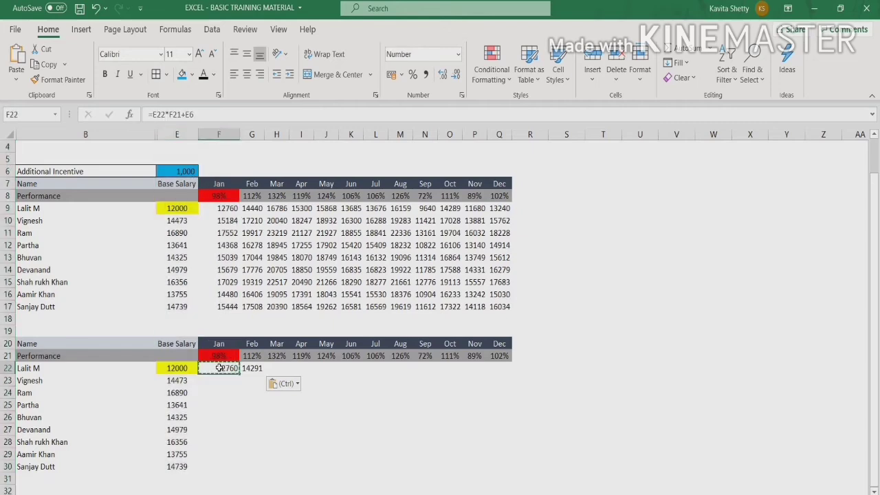
{"action": "left_click", "coordinate": [152, 115]}
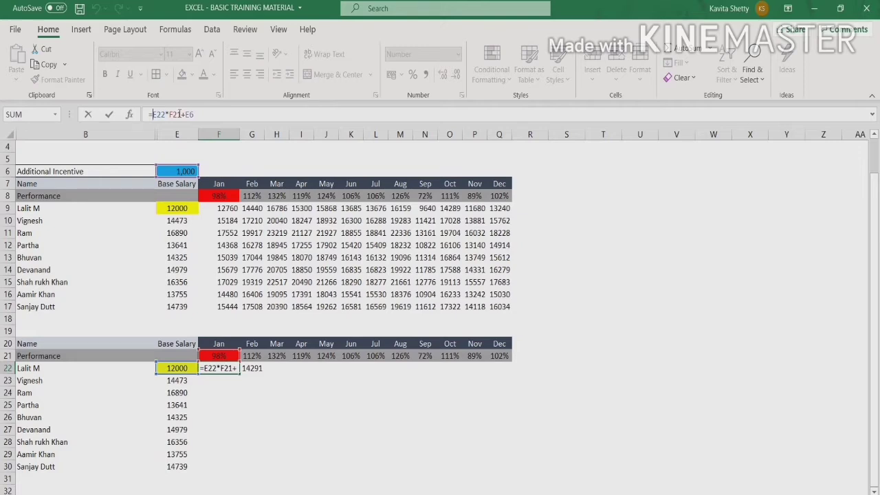
{"action": "type", "text": "$"}
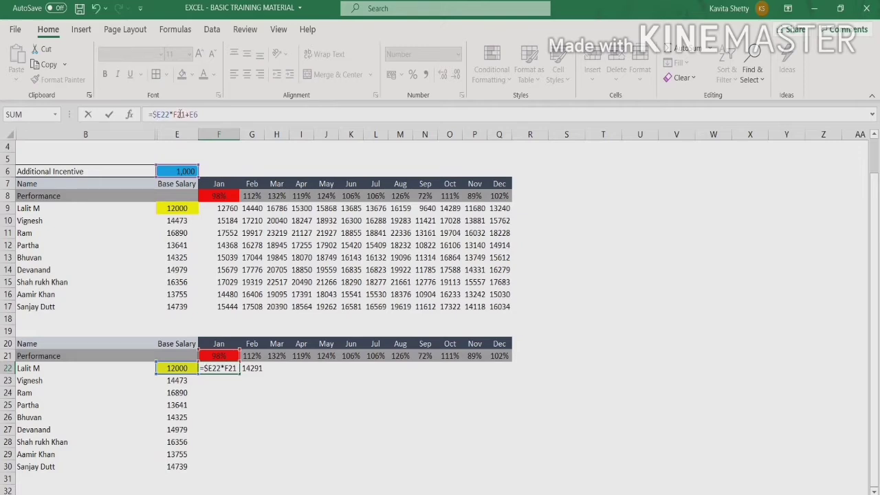
{"action": "left_click", "coordinate": [252, 383]}
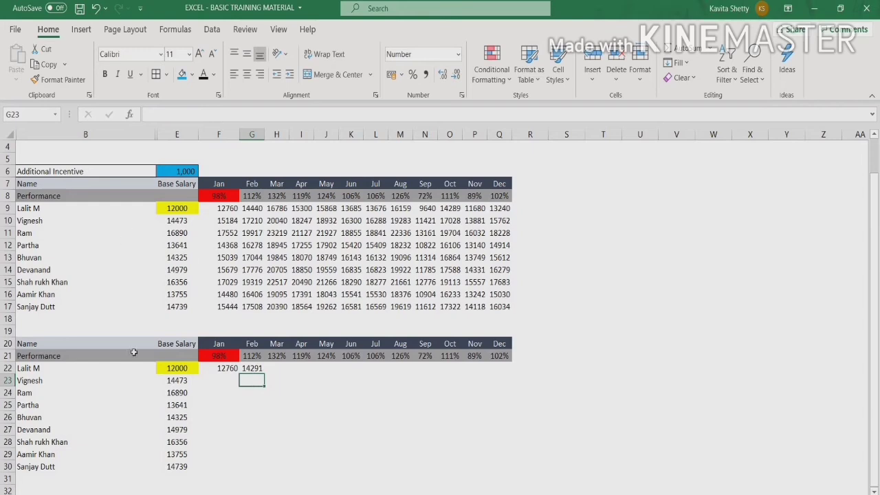
Step: Clear the February cell G22 and copy the updated January salary formula from F22 into it
{"action": "left_click", "coordinate": [251, 369]}
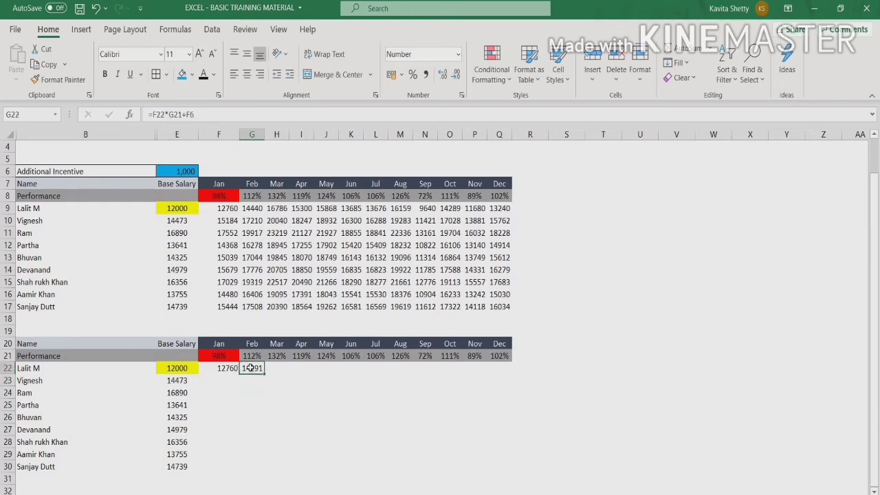
{"action": "key", "text": "Delete"}
{"action": "left_click", "coordinate": [227, 368]}
{"action": "key", "text": "ctrl+c"}
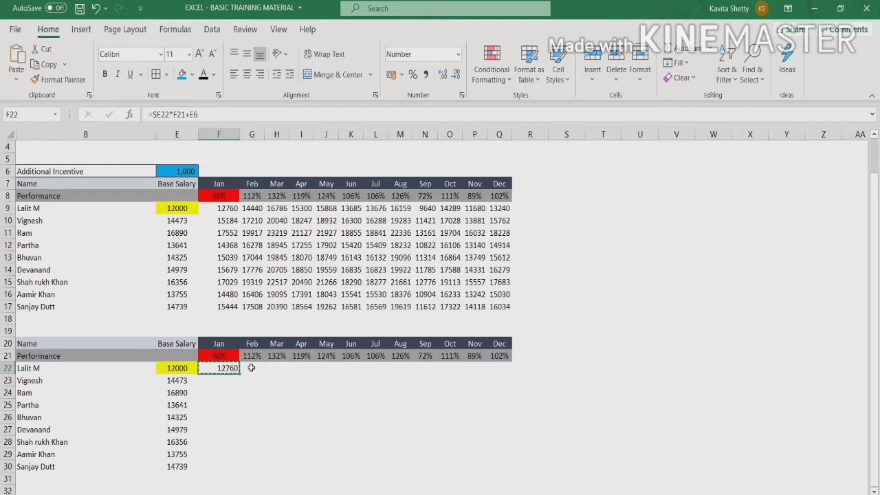
{"action": "left_click", "coordinate": [254, 371]}
{"action": "key", "text": "ctrl+v"}
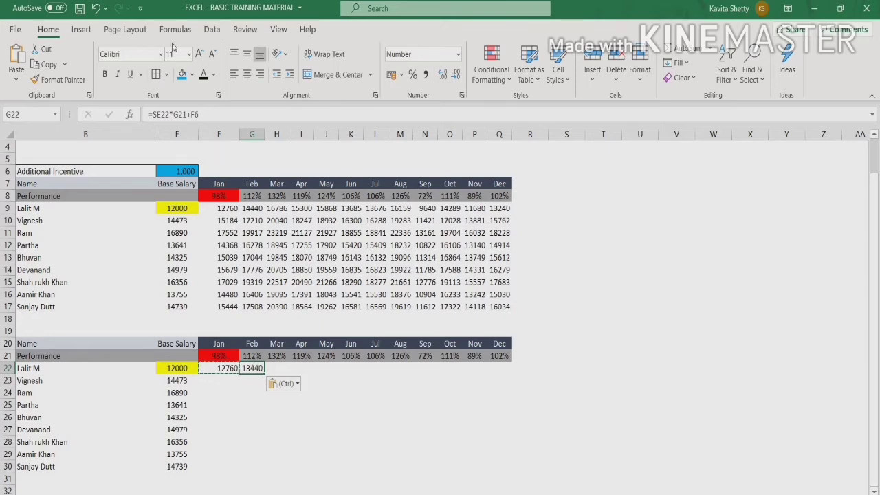
Step: Compare the G22 formula with the original in G9, checking its incentive reference against cells E6 and F6
{"action": "left_click", "coordinate": [254, 208]}
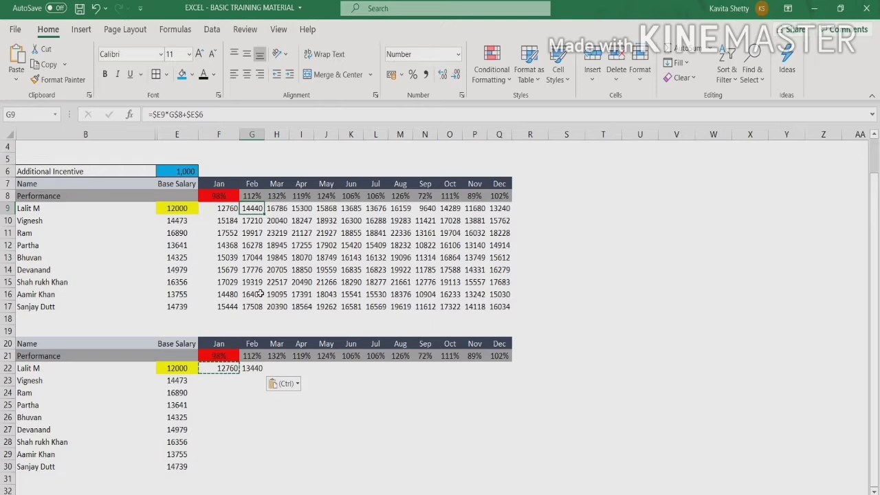
{"action": "left_click", "coordinate": [254, 369]}
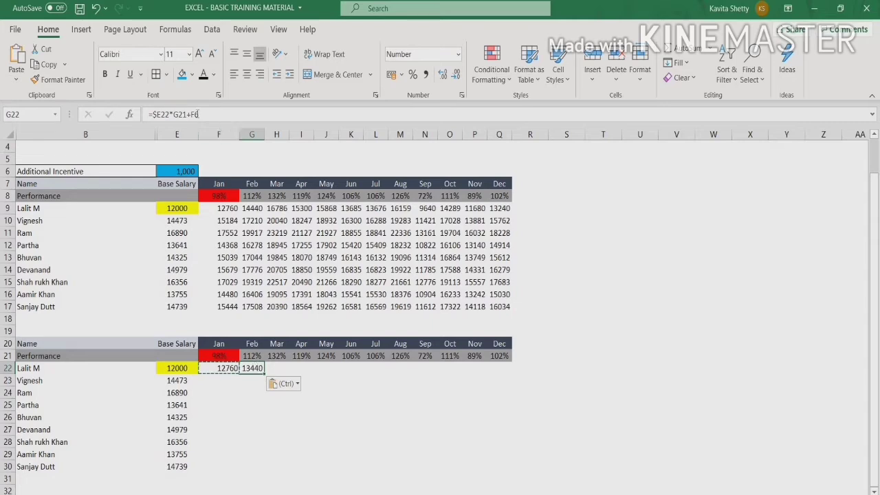
{"action": "left_click", "coordinate": [181, 172]}
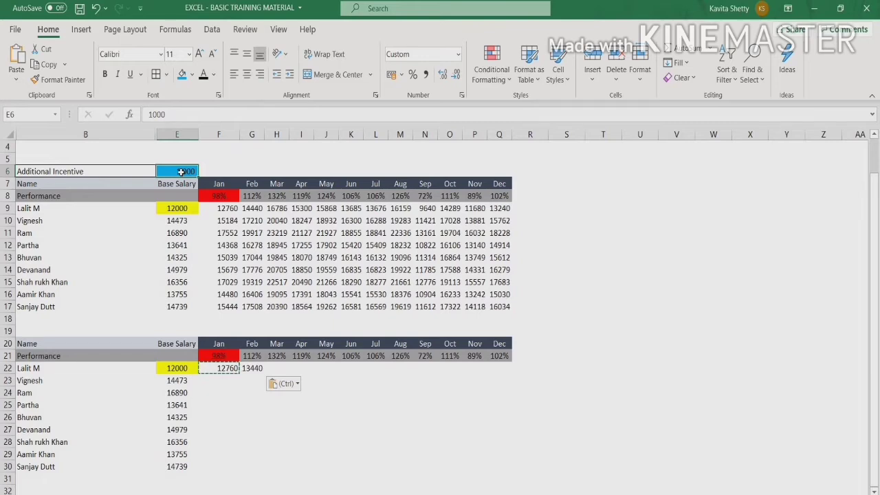
{"action": "left_click", "coordinate": [226, 170]}
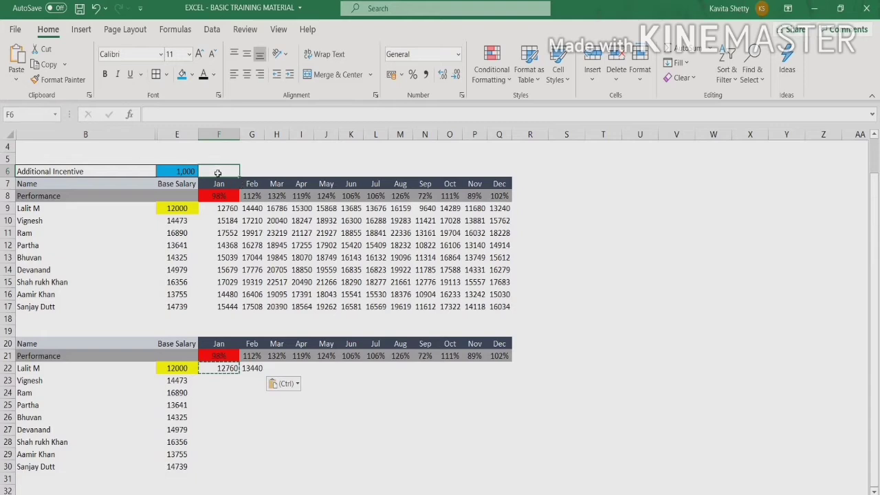
{"action": "left_click", "coordinate": [187, 171]}
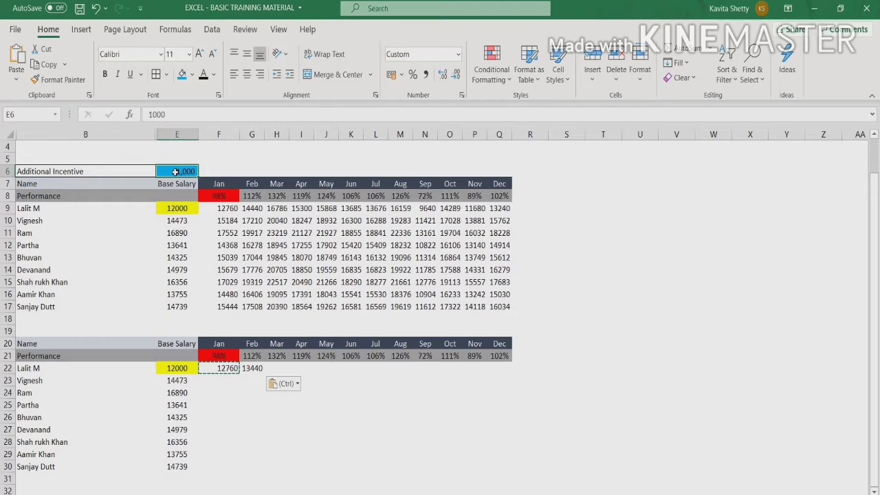
{"action": "left_click", "coordinate": [249, 368]}
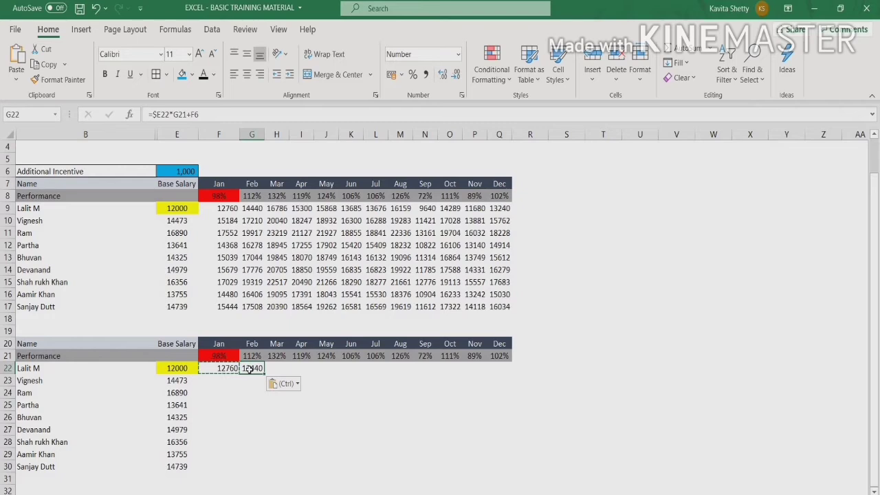
Step: Make the incentive reference in the F22 formula fully absolute so it reads =$E22*F21+$E$6
{"action": "left_click", "coordinate": [225, 368]}
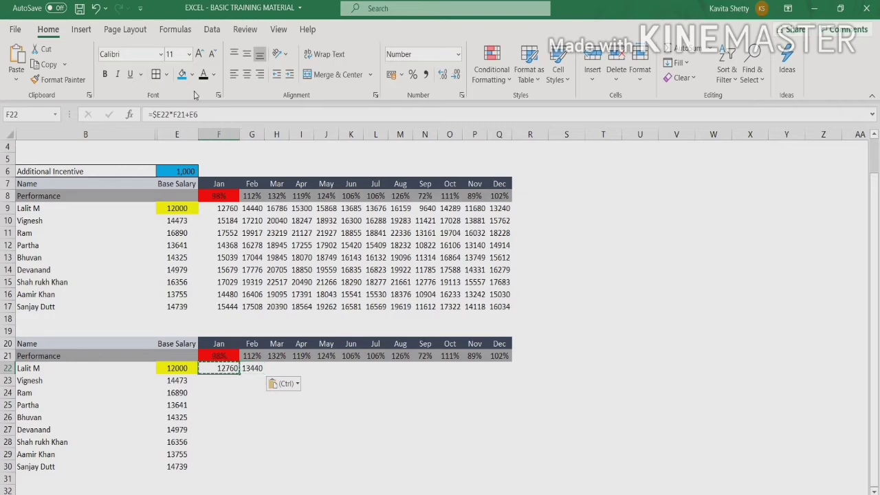
{"action": "left_click", "coordinate": [193, 115]}
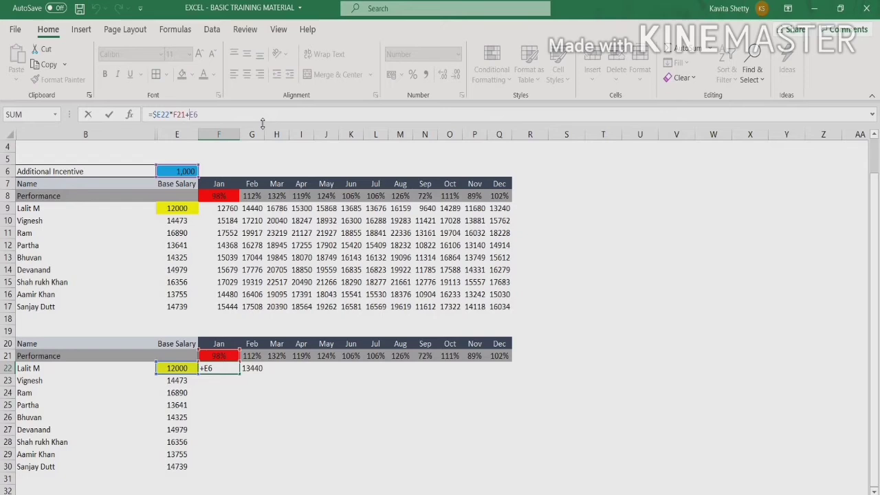
{"action": "type", "text": "$E$"}
{"action": "key", "text": "Return"}
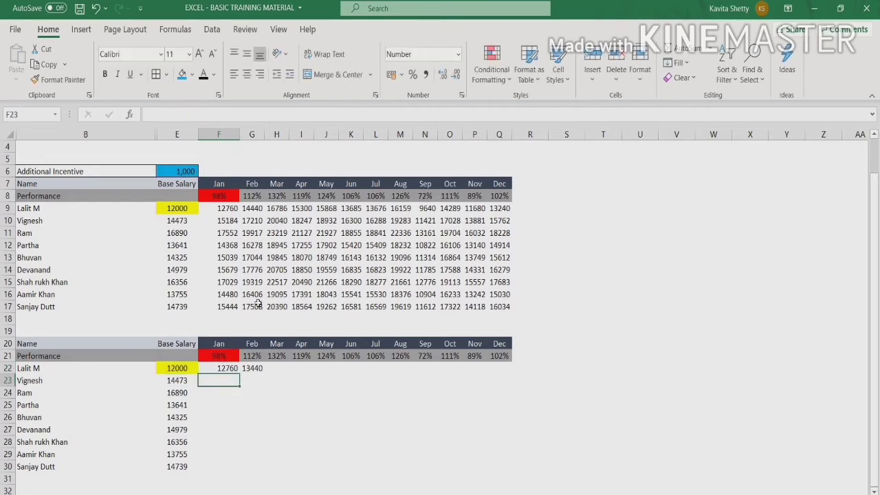
Step: Copy the corrected January formula from F22 into G22 and compare the result with G9
{"action": "left_click", "coordinate": [228, 367]}
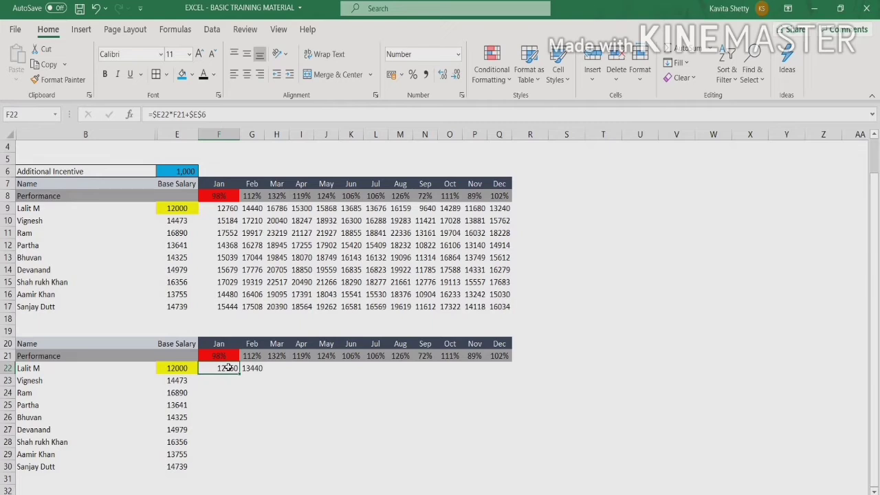
{"action": "key", "text": "ctrl+c"}
{"action": "left_click", "coordinate": [246, 368]}
{"action": "key", "text": "ctrl+v"}
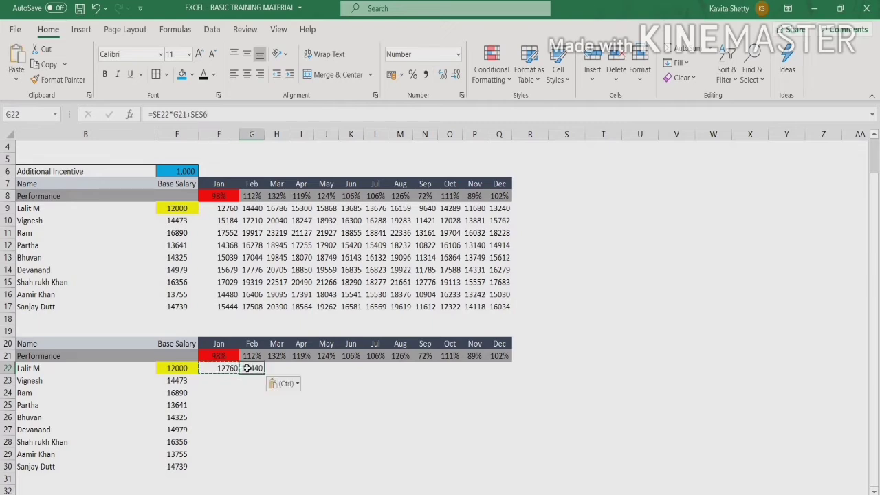
{"action": "left_click", "coordinate": [251, 208]}
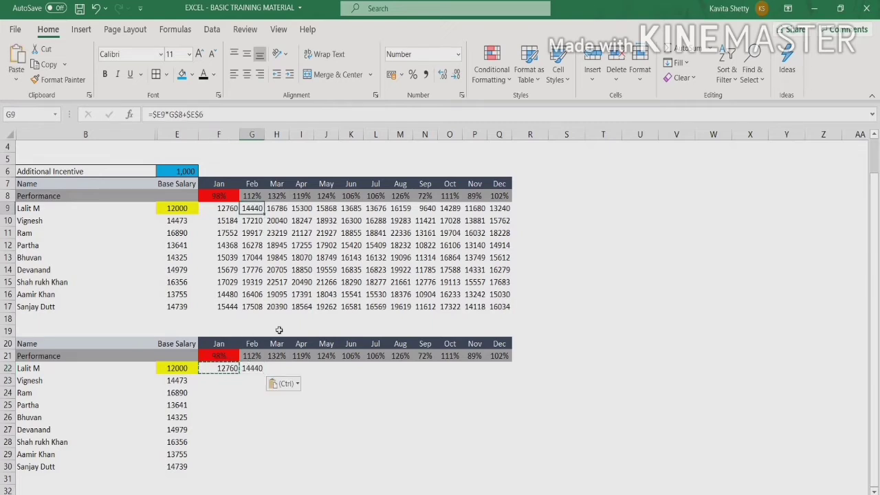
{"action": "left_click", "coordinate": [252, 368]}
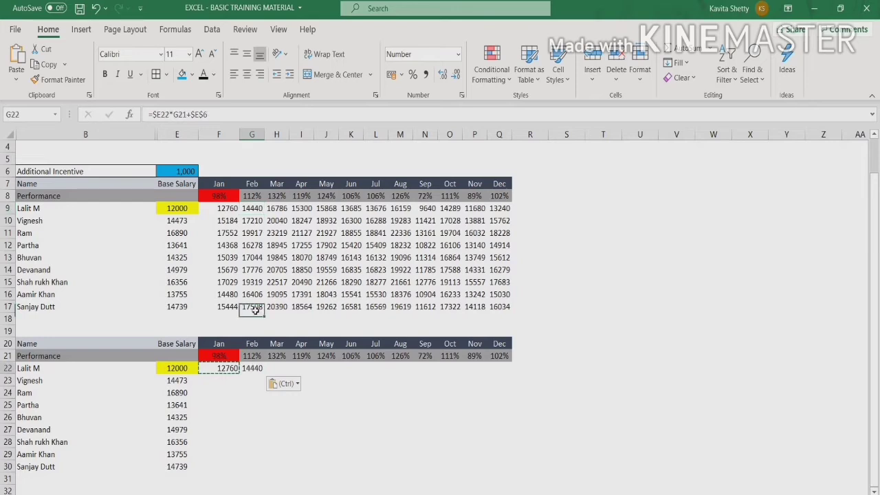
Step: Highlight the matching February salary cells G9 and G22 with yellow fill
{"action": "left_click", "coordinate": [252, 209]}
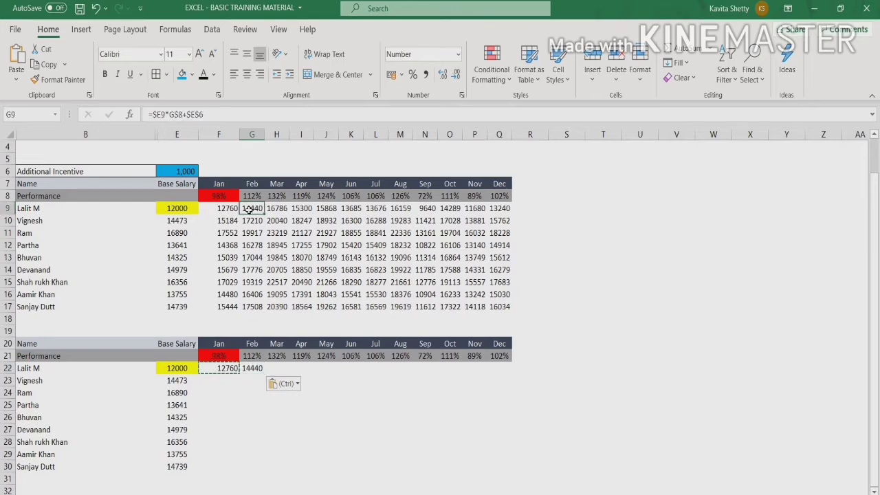
{"action": "left_click", "coordinate": [192, 74]}
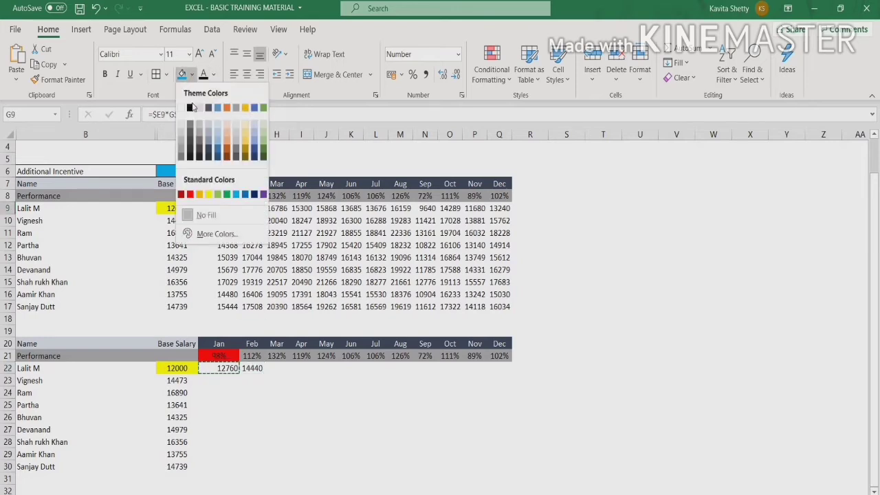
{"action": "left_click", "coordinate": [210, 195]}
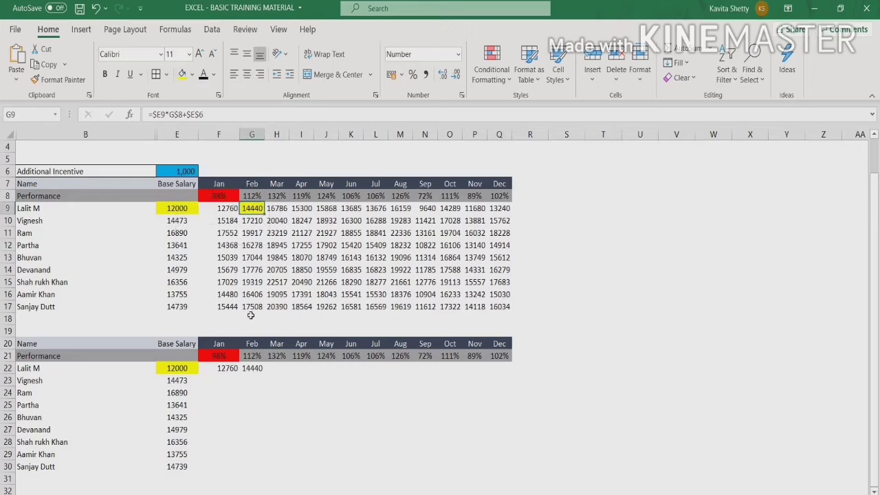
{"action": "left_click", "coordinate": [253, 368]}
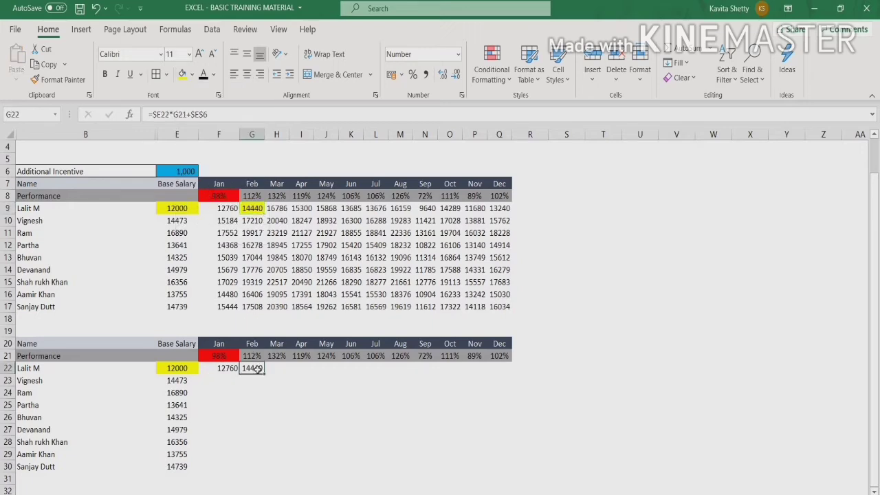
{"action": "left_click", "coordinate": [182, 75]}
Step: Highlight the original March salary cell H9 with the standard orange fill
{"action": "left_click", "coordinate": [281, 208]}
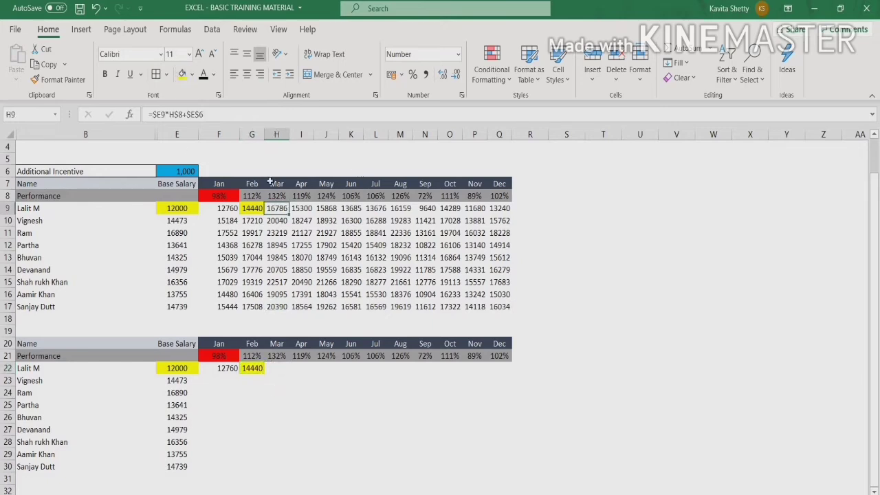
{"action": "left_click", "coordinate": [192, 75]}
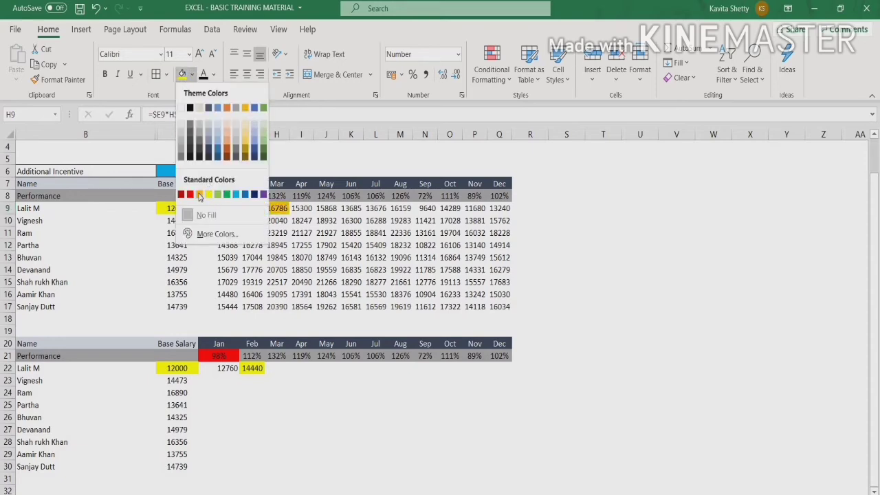
{"action": "left_click", "coordinate": [199, 195]}
Step: Copy the January formula from F22 into the March to December cells H22:Q22
{"action": "left_click", "coordinate": [277, 371]}
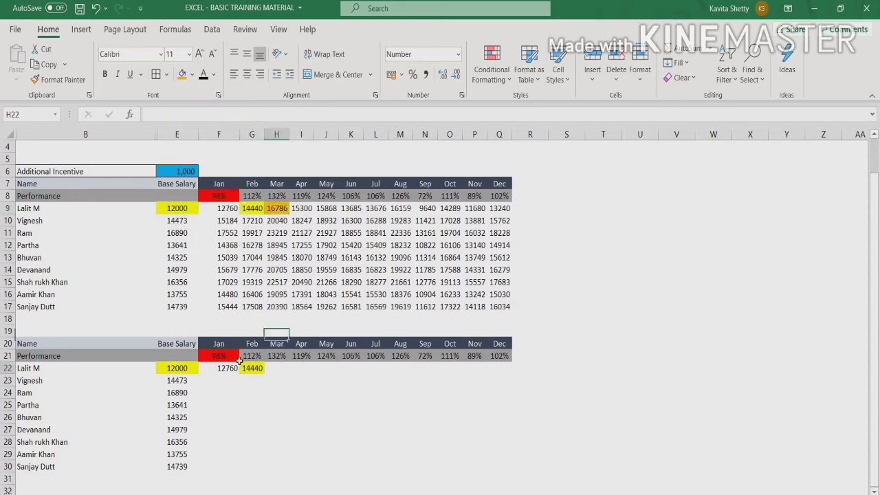
{"action": "left_click", "coordinate": [242, 368]}
{"action": "left_click", "coordinate": [221, 368]}
{"action": "key", "text": "ctrl+c"}
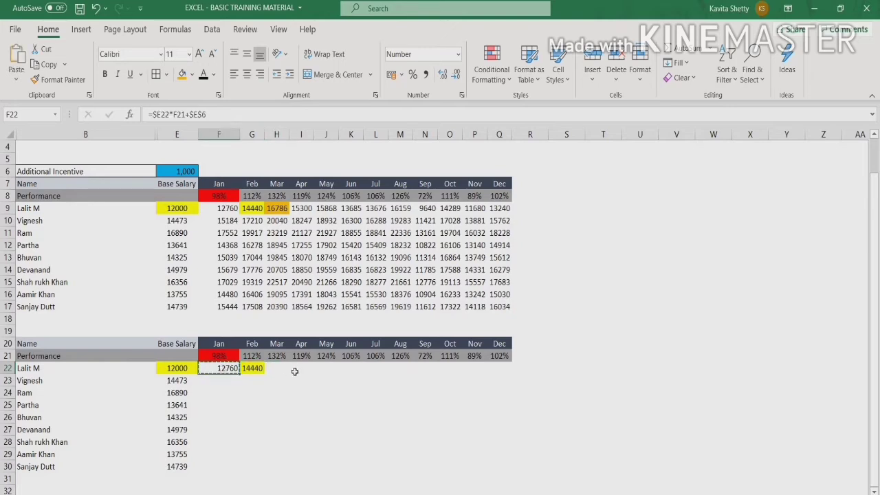
{"action": "left_click", "coordinate": [276, 368]}
{"action": "key", "text": "ctrl+v"}
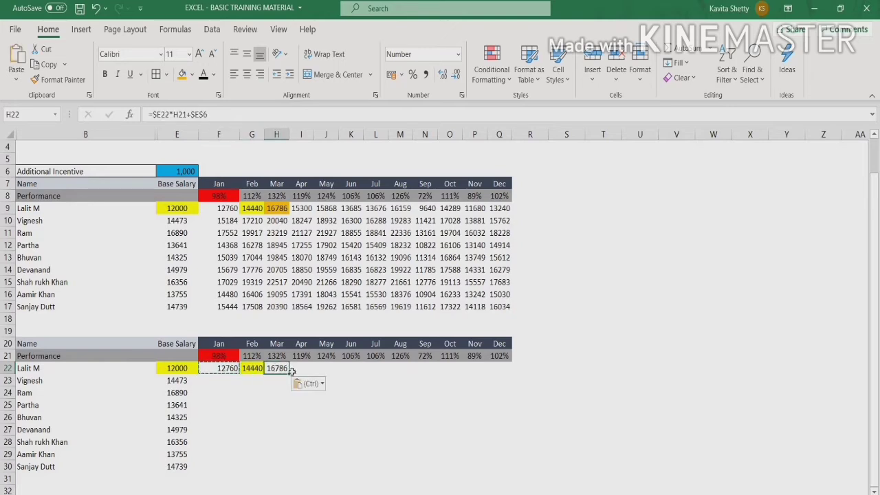
{"action": "left_click", "coordinate": [307, 371]}
{"action": "key", "text": "ctrl+v"}
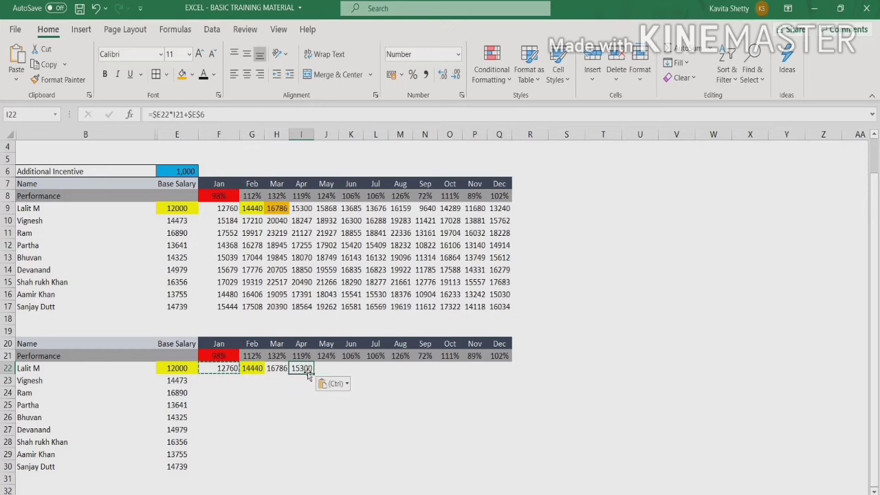
{"action": "left_click_drag", "start_coordinate": [324, 368], "coordinate": [500, 374]}
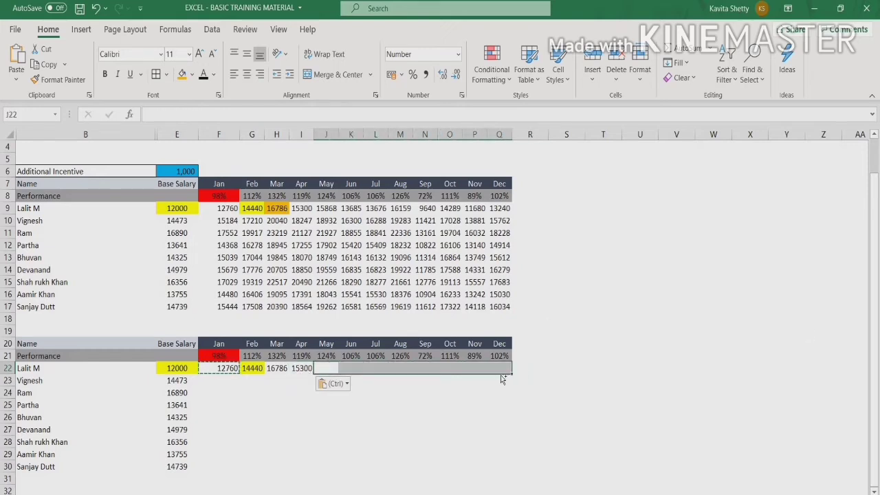
{"action": "key", "text": "ctrl+v"}
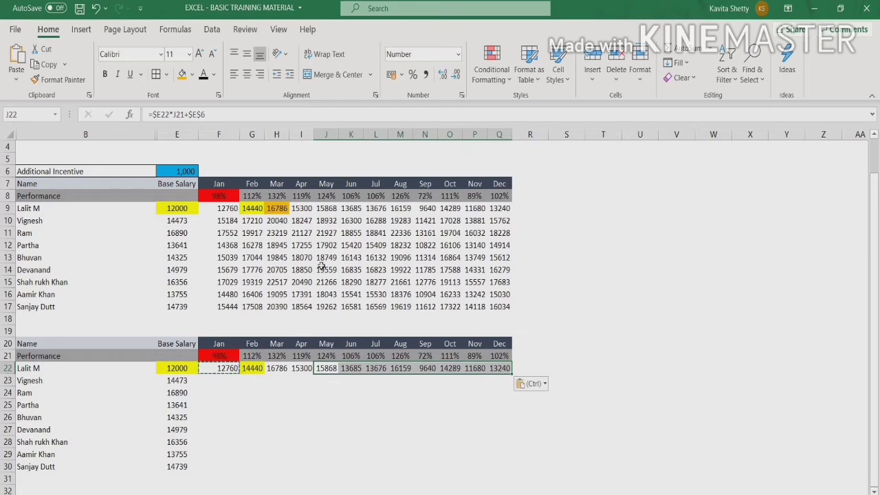
Step: Check the original formula in F10, and copy the F22 formula down to the second employee's January cell F23
{"action": "left_click", "coordinate": [231, 221]}
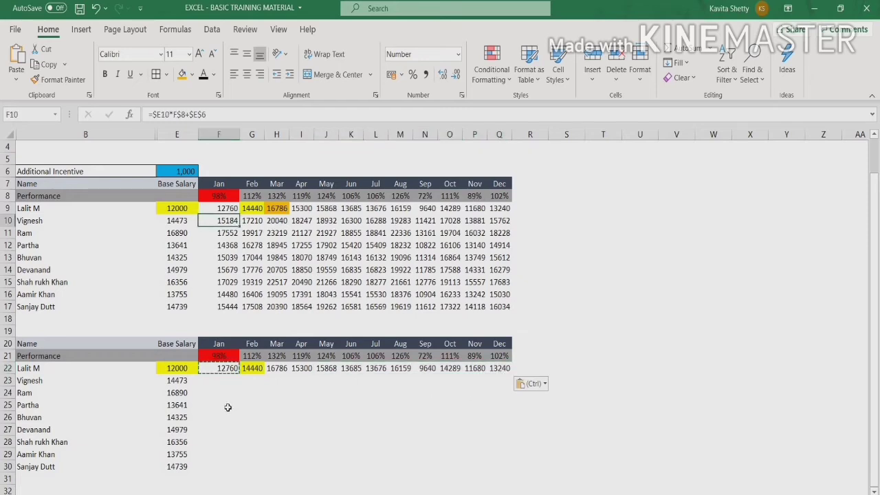
{"action": "left_click", "coordinate": [222, 385]}
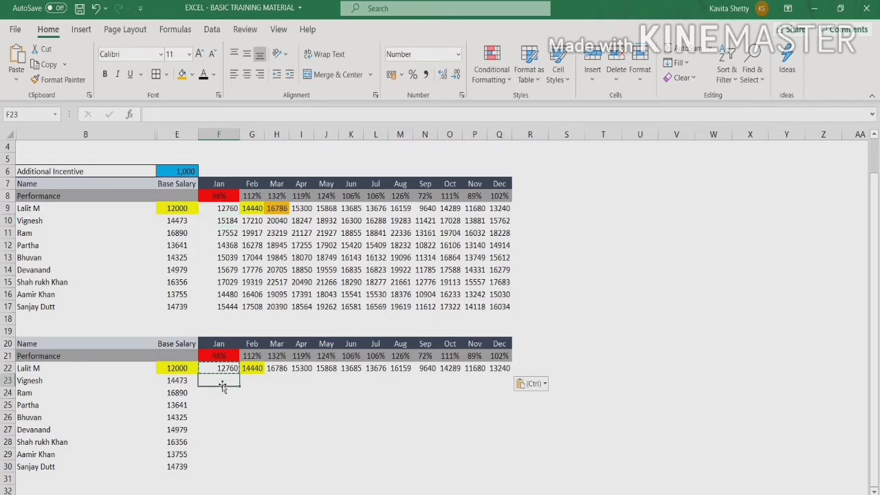
{"action": "key", "text": "ctrl+v"}
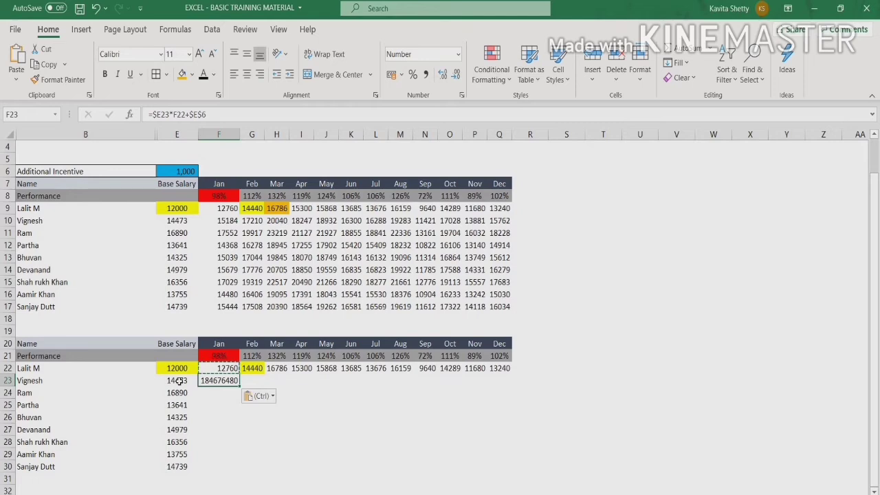
Step: Lock the performance row in the January formula in F22, making it =$E22*F$21+$E$6
{"action": "left_click", "coordinate": [220, 369]}
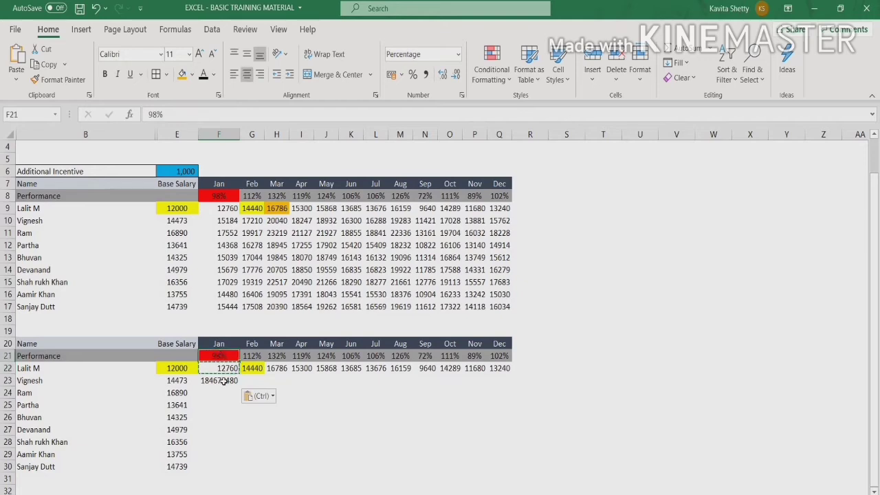
{"action": "key", "text": "Down"}
{"action": "key", "text": "Up"}
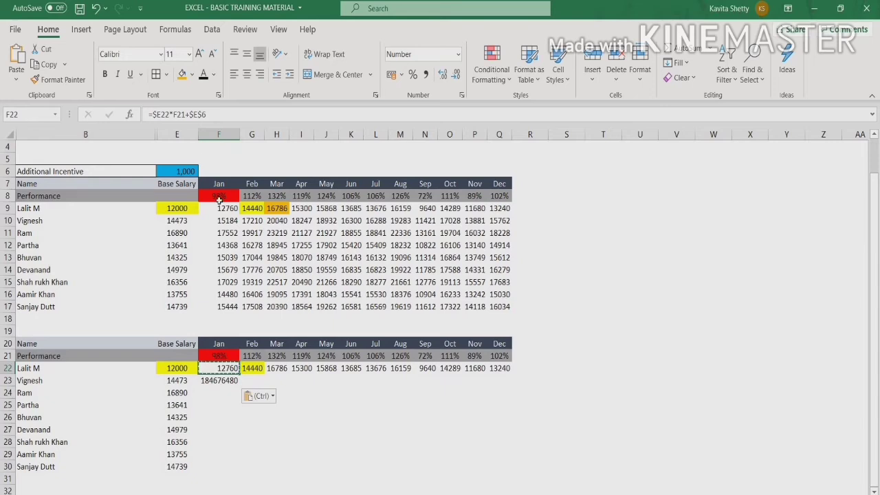
{"action": "left_click", "coordinate": [178, 114]}
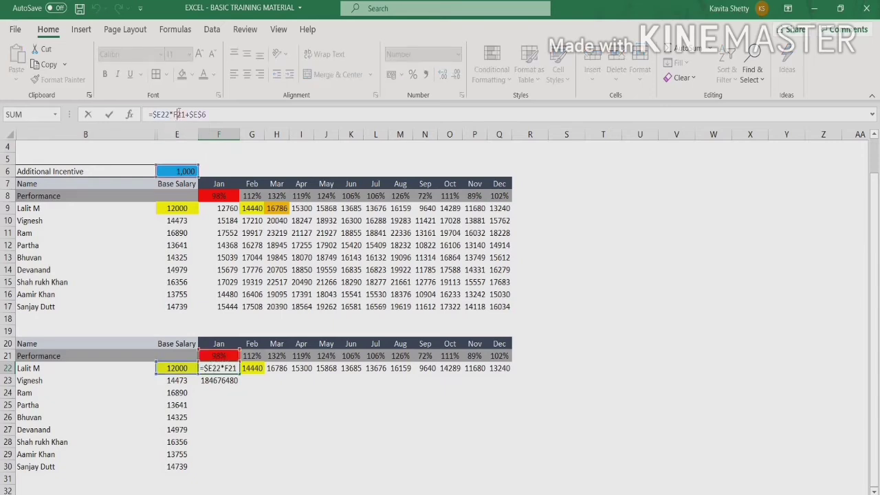
{"action": "type", "text": "$"}
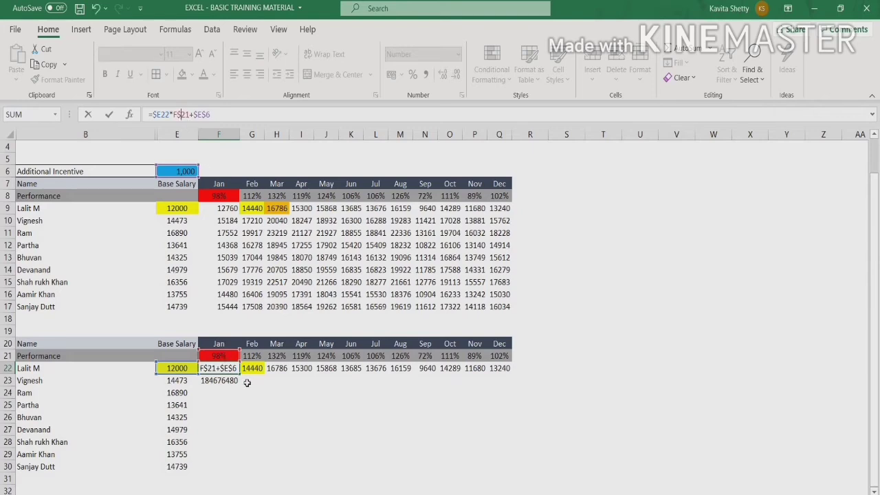
{"action": "key", "text": "Return"}
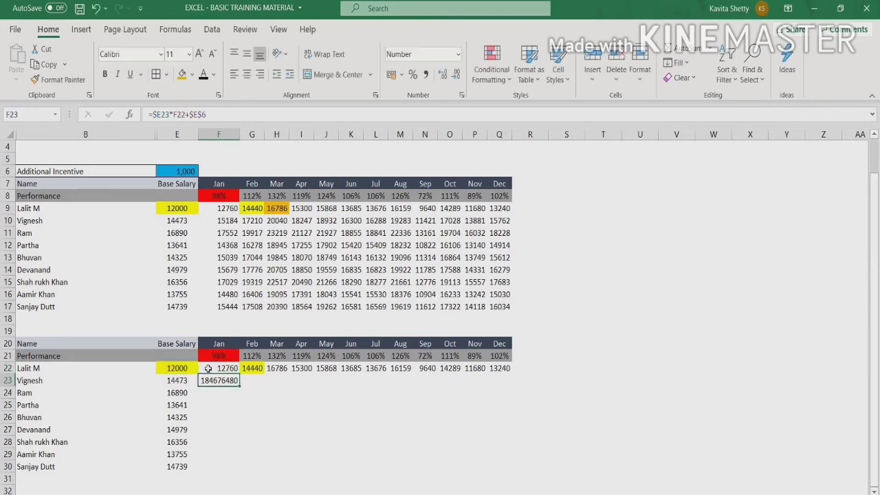
Step: Clear the wrong January result in F23 and copy the corrected F22 formula into it
{"action": "key", "text": "Delete"}
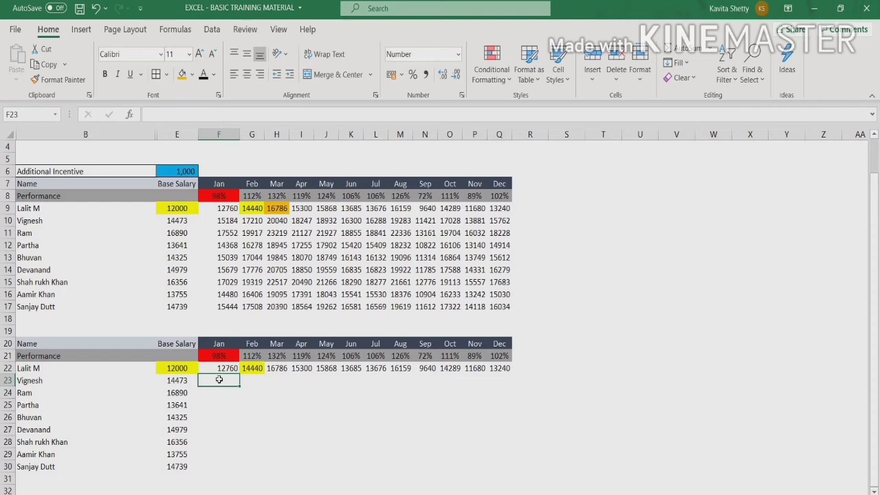
{"action": "left_click", "coordinate": [222, 390]}
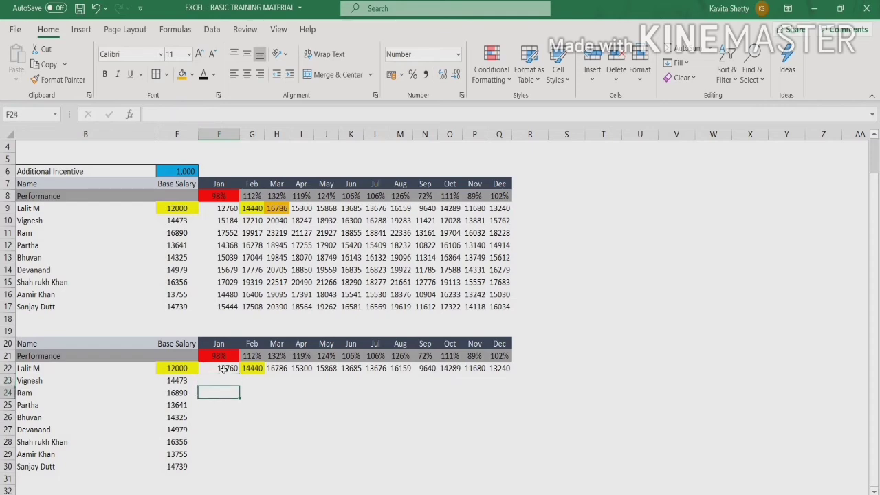
{"action": "left_click", "coordinate": [224, 369]}
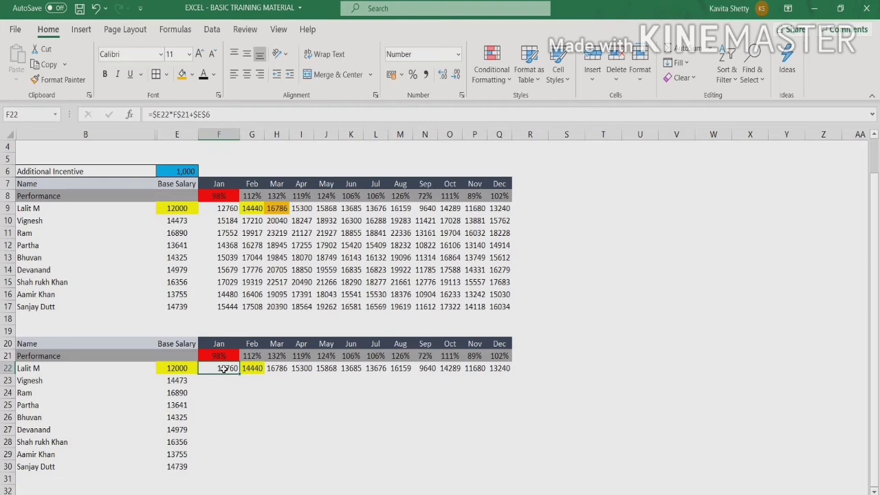
{"action": "key", "text": "ctrl+c"}
{"action": "left_click", "coordinate": [220, 382]}
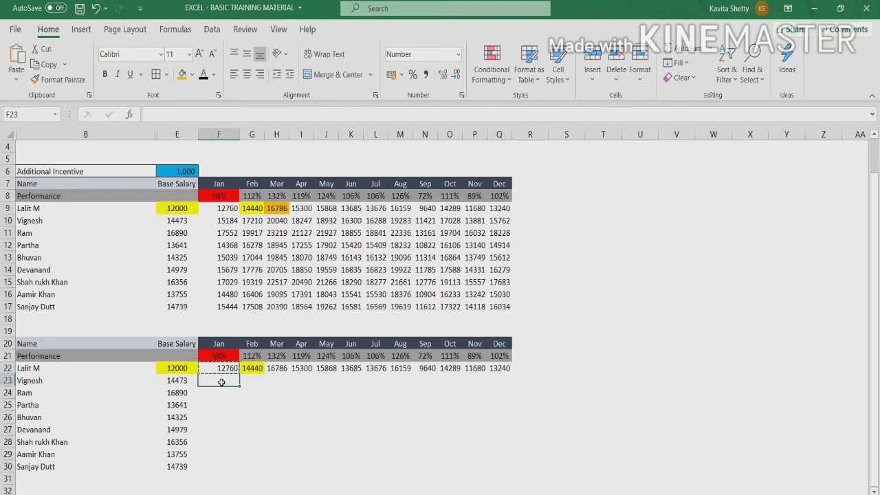
{"action": "key", "text": "ctrl+v"}
{"action": "left_click", "coordinate": [224, 403]}
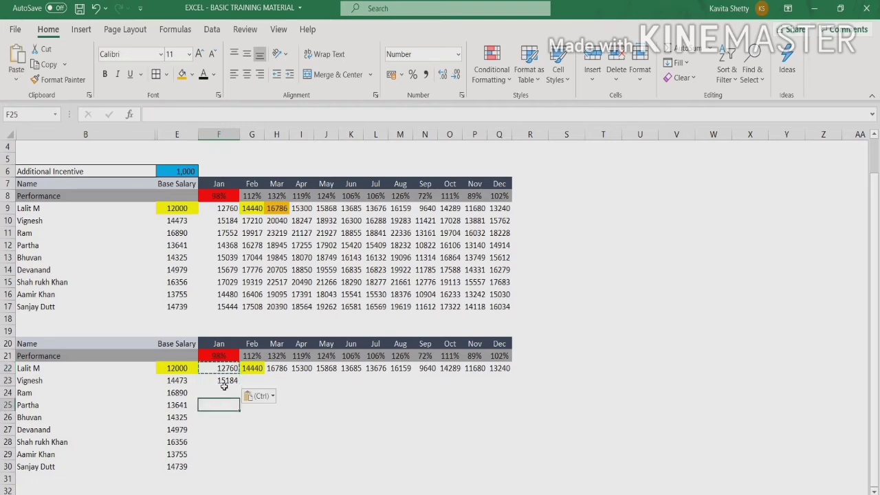
Step: Compare the formula in F23 with the original in F10, and review the locked references in F22
{"action": "left_click", "coordinate": [224, 380]}
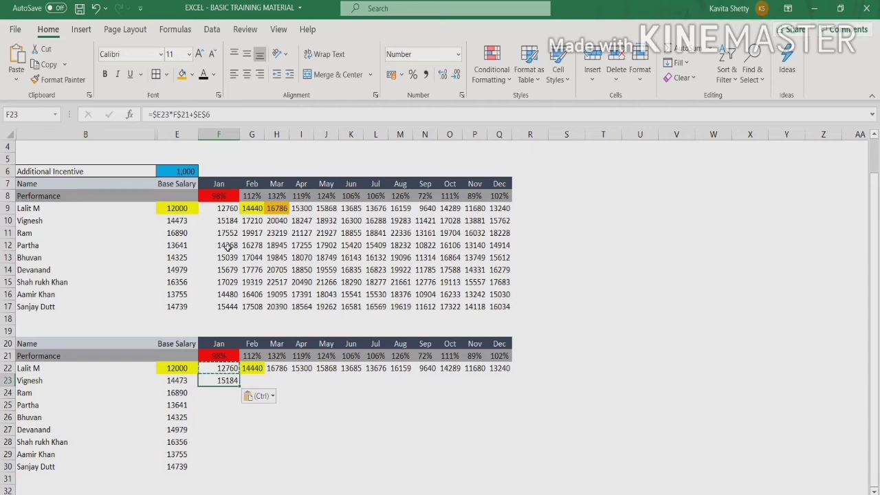
{"action": "left_click", "coordinate": [227, 221]}
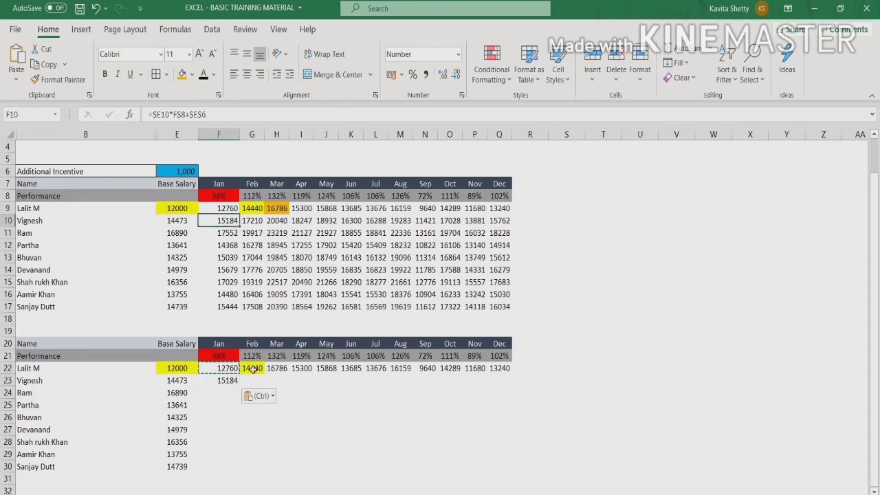
{"action": "left_click", "coordinate": [227, 380]}
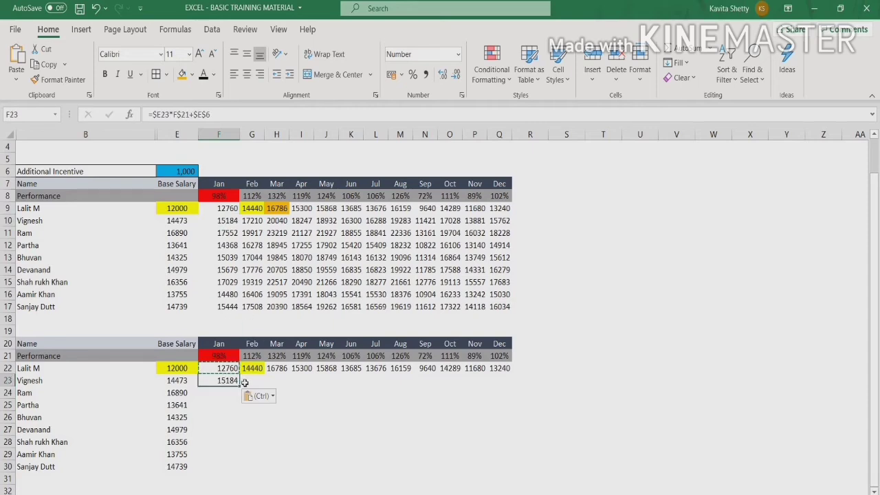
{"action": "left_click", "coordinate": [232, 369]}
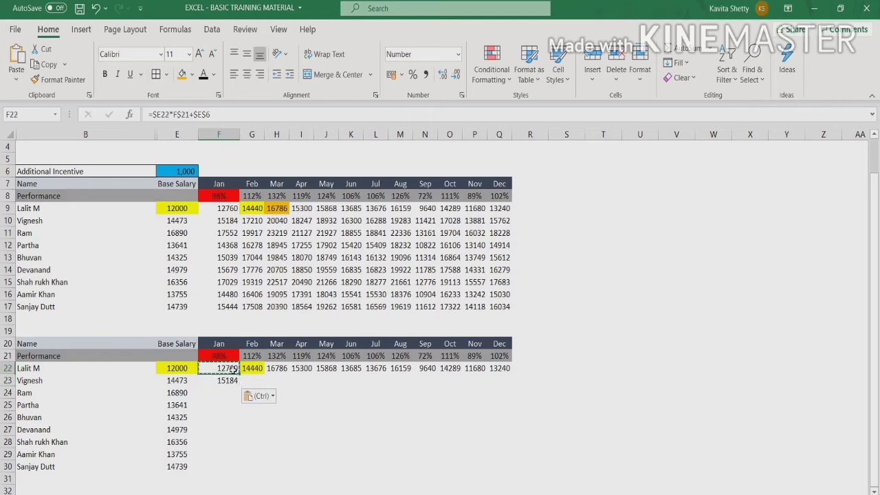
{"action": "left_click", "coordinate": [218, 112]}
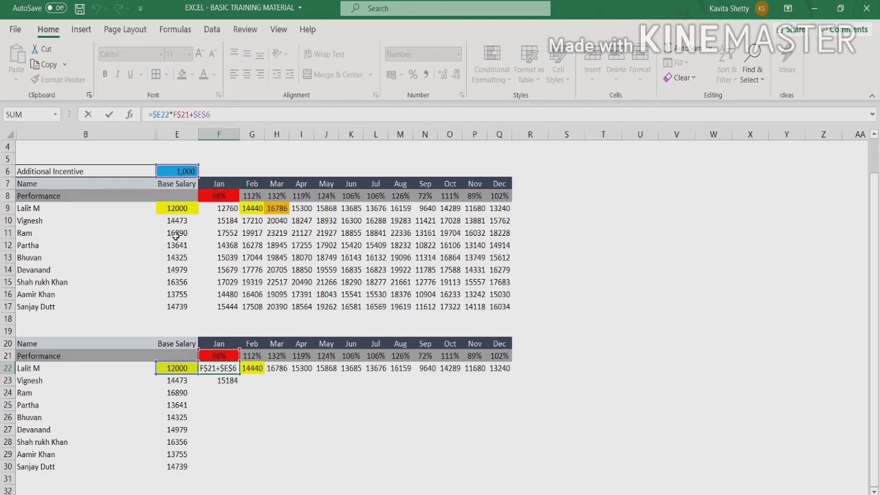
{"action": "left_click", "coordinate": [245, 403]}
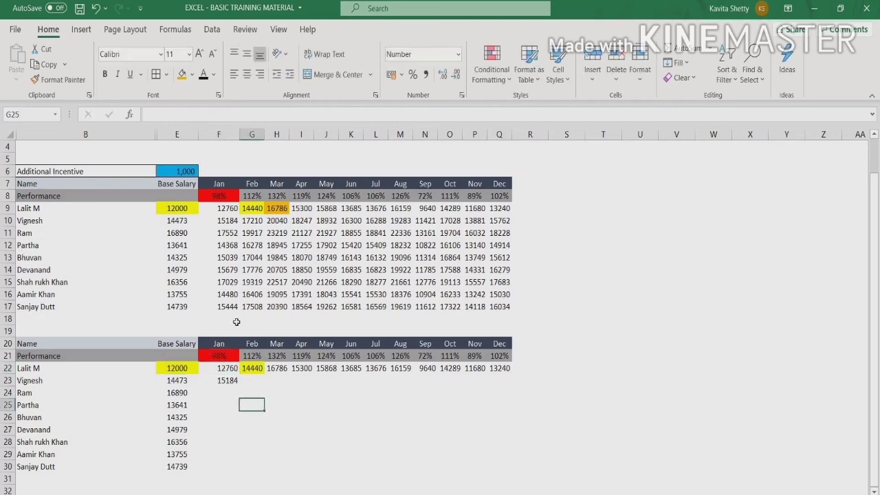
Step: Examine the base salary column E, performance row 8 and the additional incentive cell E6 as the inputs to lock
{"action": "left_click", "coordinate": [31, 186]}
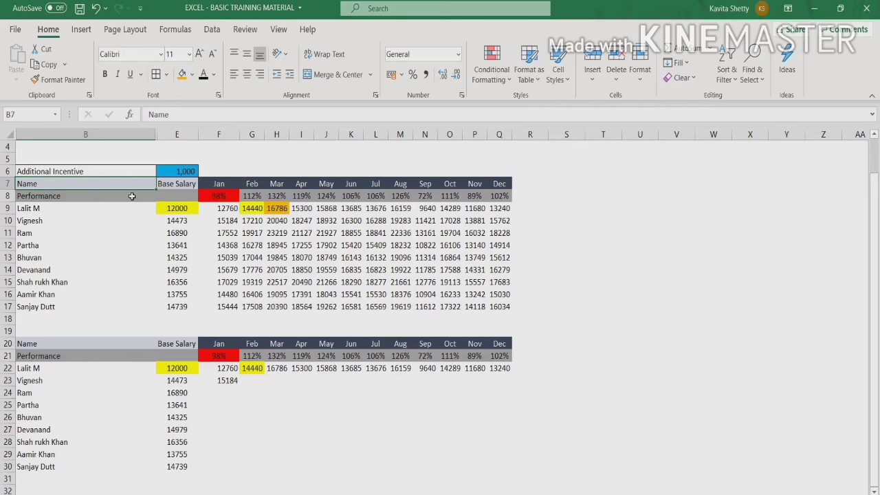
{"action": "left_click", "coordinate": [178, 134]}
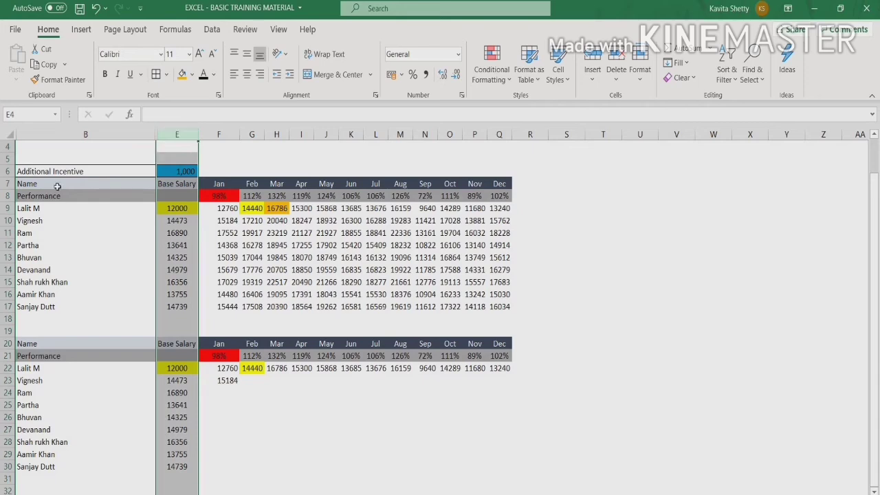
{"action": "left_click", "coordinate": [9, 196]}
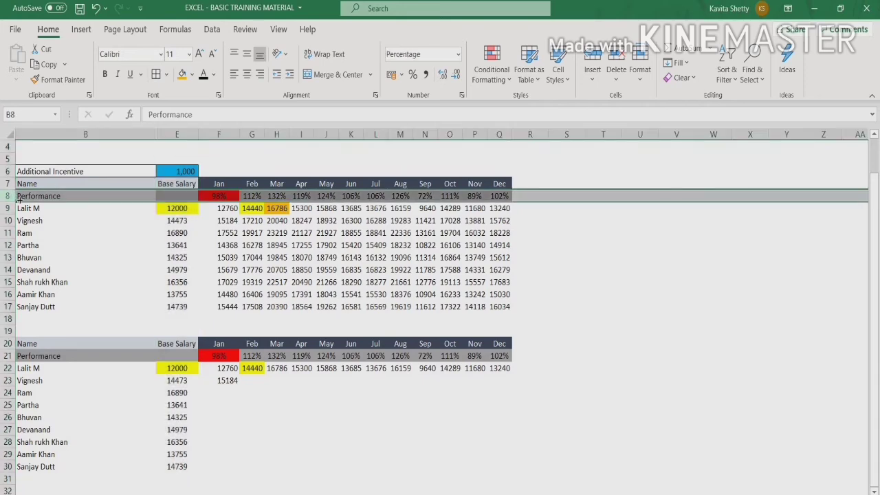
{"action": "left_click", "coordinate": [172, 131]}
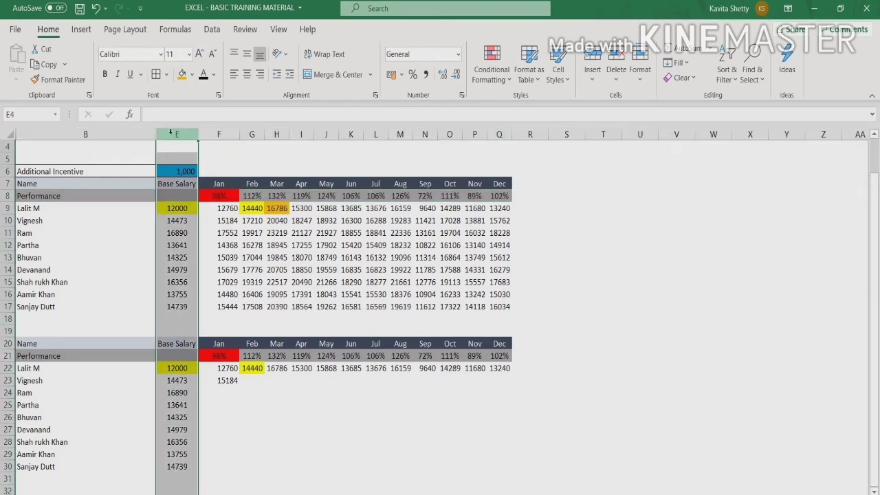
{"action": "left_click", "coordinate": [6, 196]}
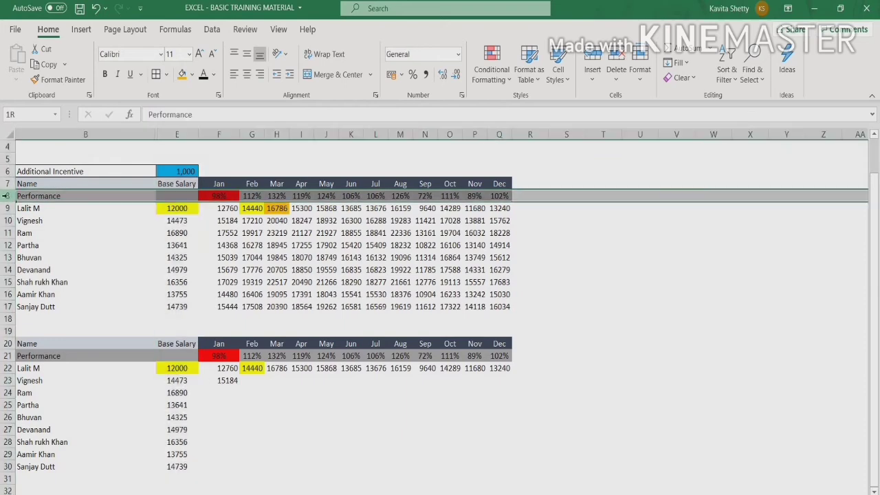
{"action": "left_click", "coordinate": [178, 171]}
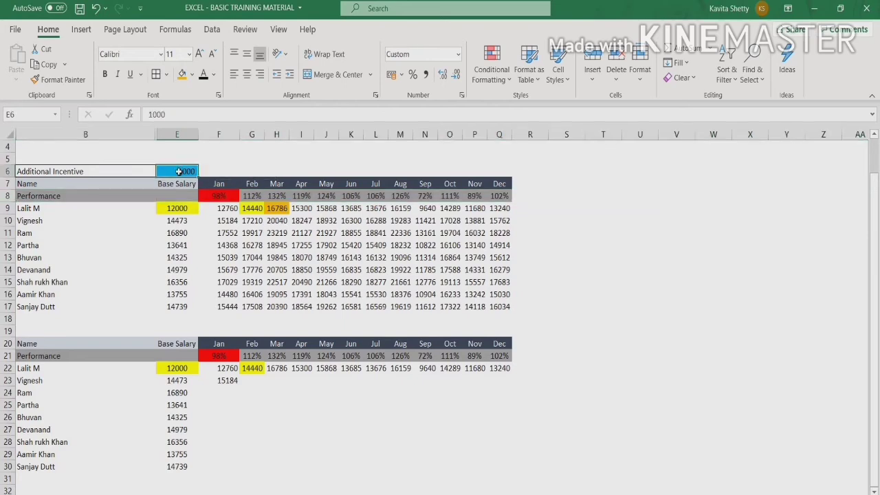
{"action": "left_click", "coordinate": [173, 208]}
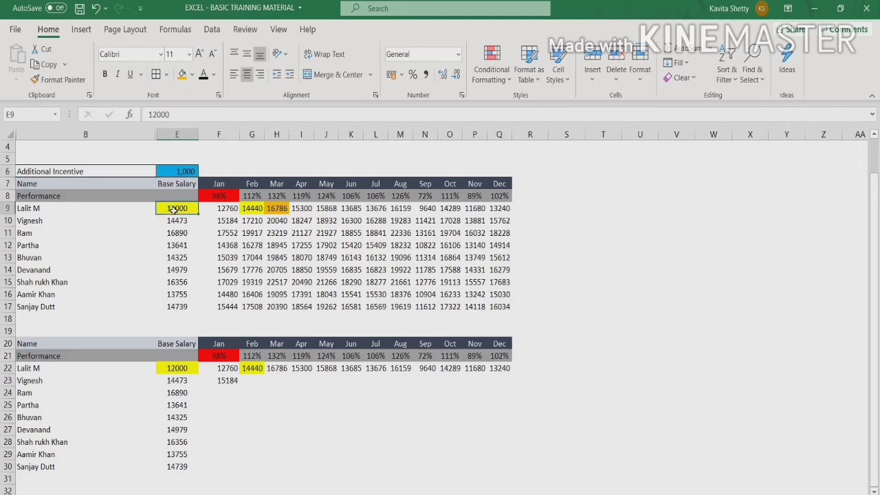
Step: Add mixed and absolute references to the original January formula in F9, making it =$E9*F$8+$E$6, and review it
{"action": "left_click", "coordinate": [222, 210]}
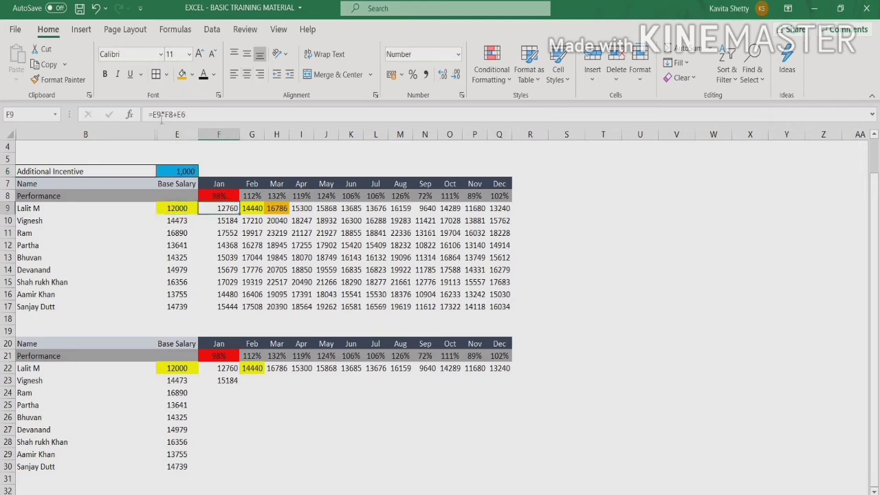
{"action": "left_click", "coordinate": [154, 116]}
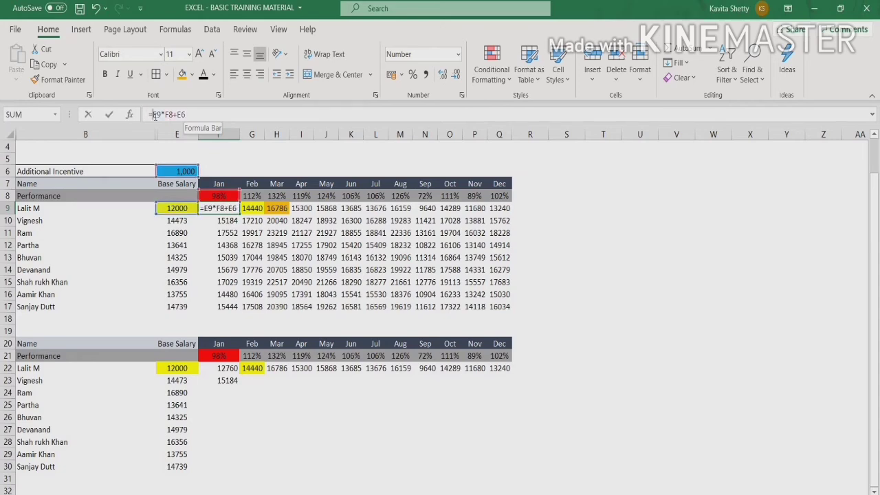
{"action": "type", "text": "$"}
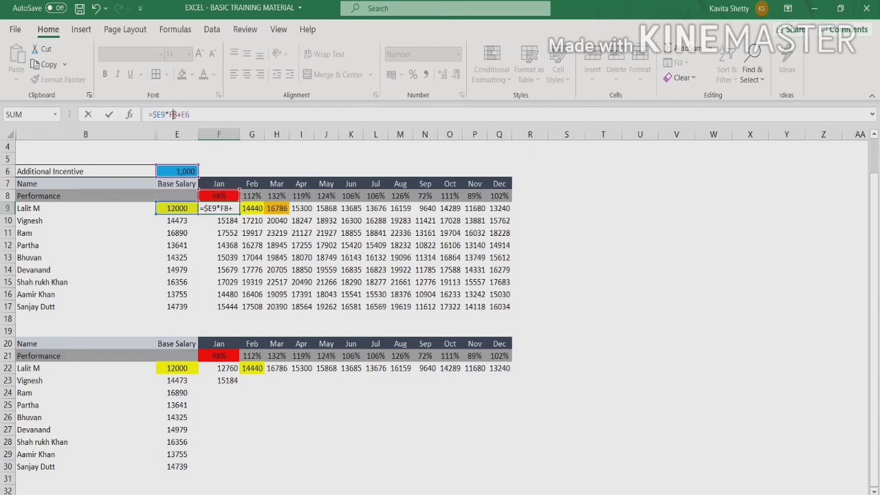
{"action": "left_click", "coordinate": [172, 115]}
{"action": "type", "text": "$"}
{"action": "left_click", "coordinate": [197, 117]}
{"action": "type", "text": "$"}
{"action": "key", "text": "Right"}
{"action": "type", "text": "$"}
{"action": "key", "text": "Return"}
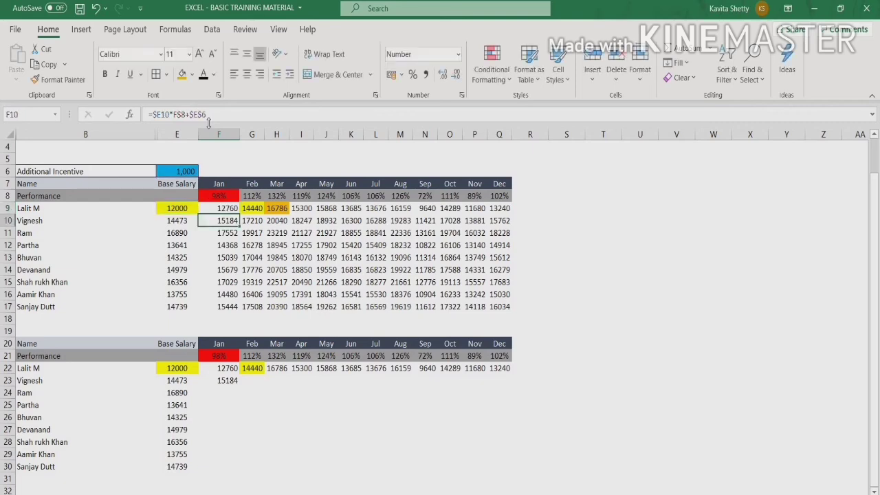
{"action": "left_click", "coordinate": [225, 210]}
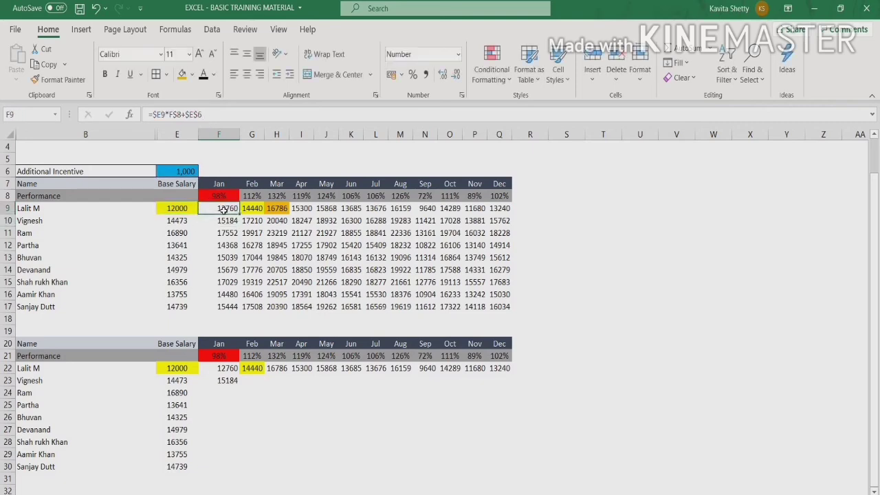
{"action": "left_click", "coordinate": [205, 115]}
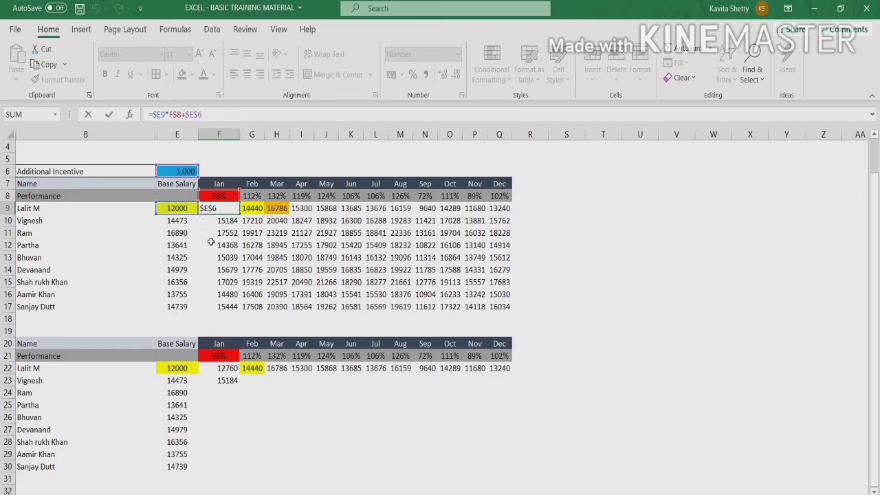
{"action": "key", "text": "Return"}
Step: Copy the F22 formula across all months and employees in F22:Q30, and check the resulting formula in K26
{"action": "left_click", "coordinate": [224, 368]}
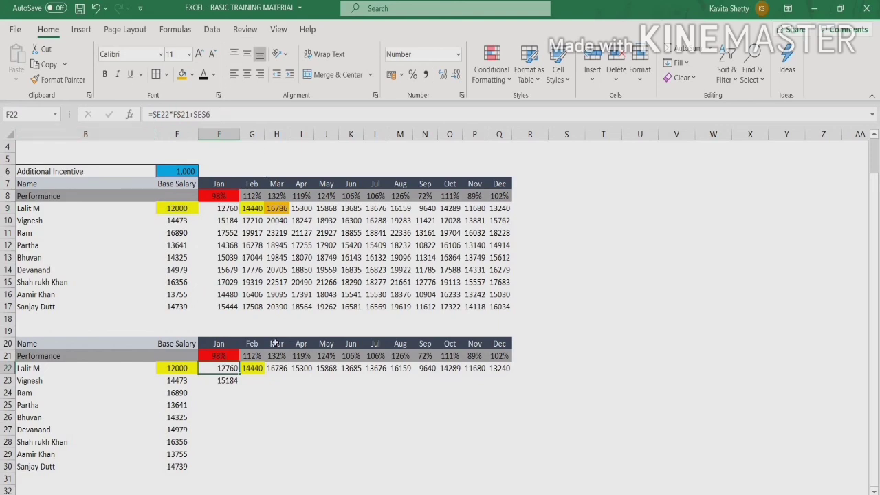
{"action": "scroll", "coordinate": [234, 303], "scroll_direction": "down", "scroll_amount": 2}
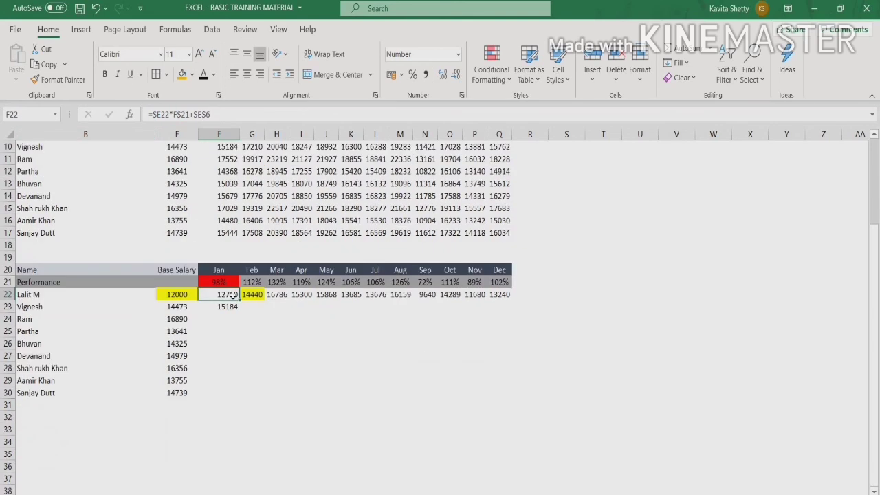
{"action": "key", "text": "ctrl+c"}
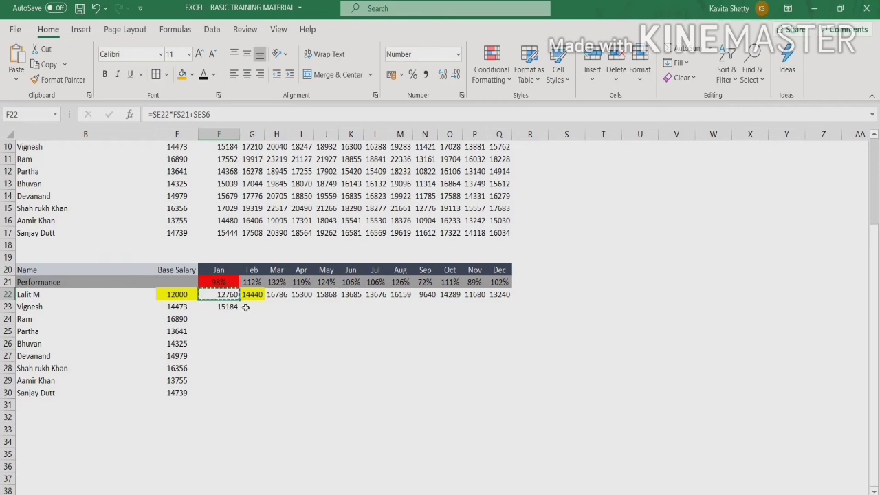
{"action": "left_click_drag", "start_coordinate": [248, 307], "coordinate": [252, 344]}
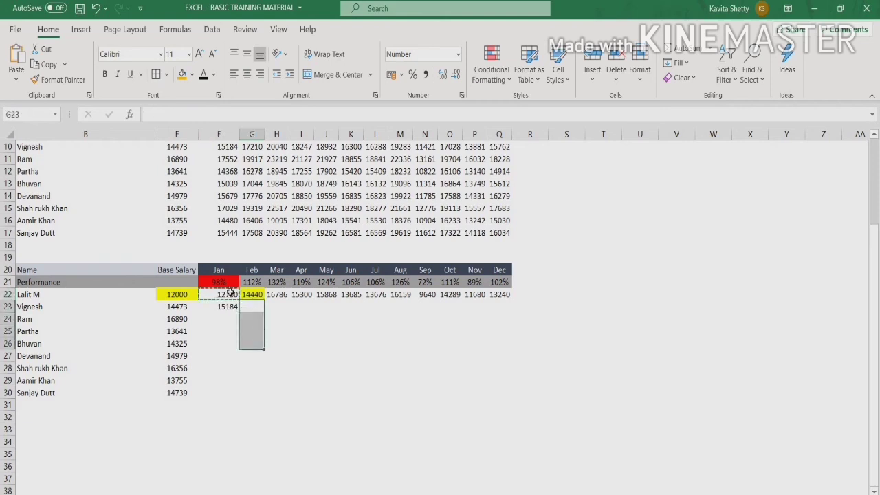
{"action": "left_click_drag", "start_coordinate": [231, 296], "coordinate": [503, 392]}
{"action": "key", "text": "ctrl+v"}
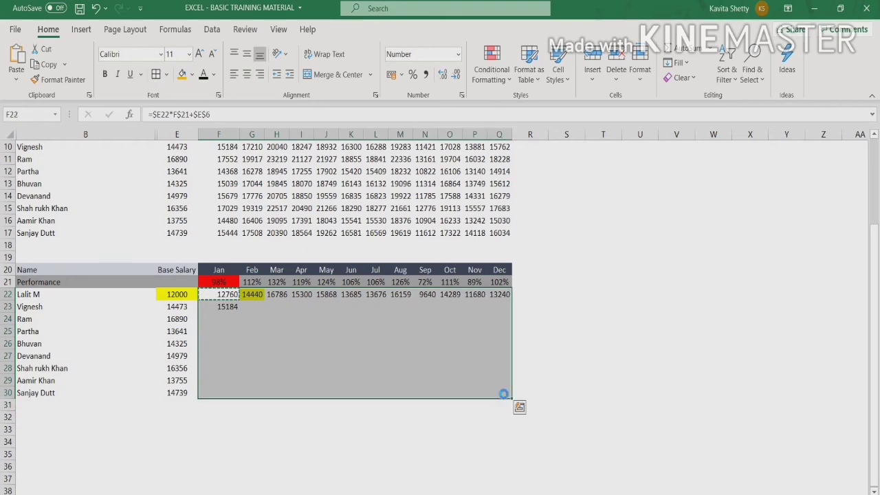
{"action": "left_click", "coordinate": [348, 344]}
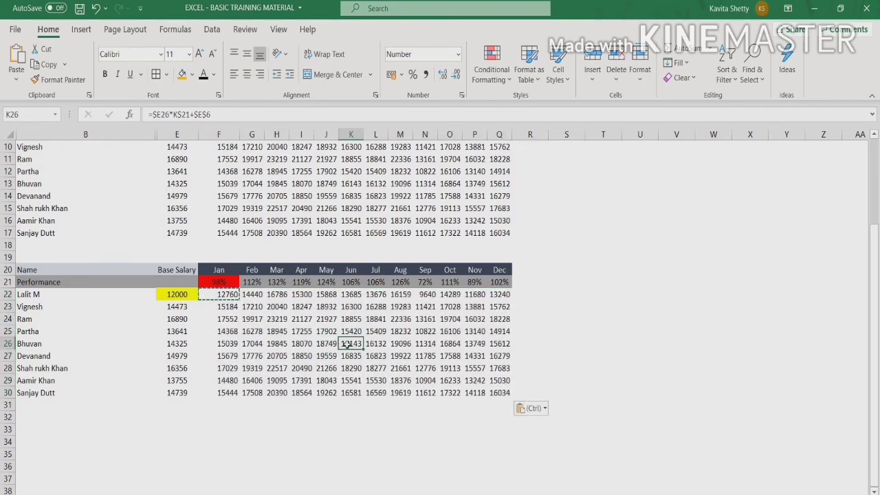
Step: Compare the rebuilt salary table with the original above it, and open the formula in K26 to trace its cell references
{"action": "scroll", "coordinate": [287, 326], "scroll_direction": "up", "scroll_amount": 2}
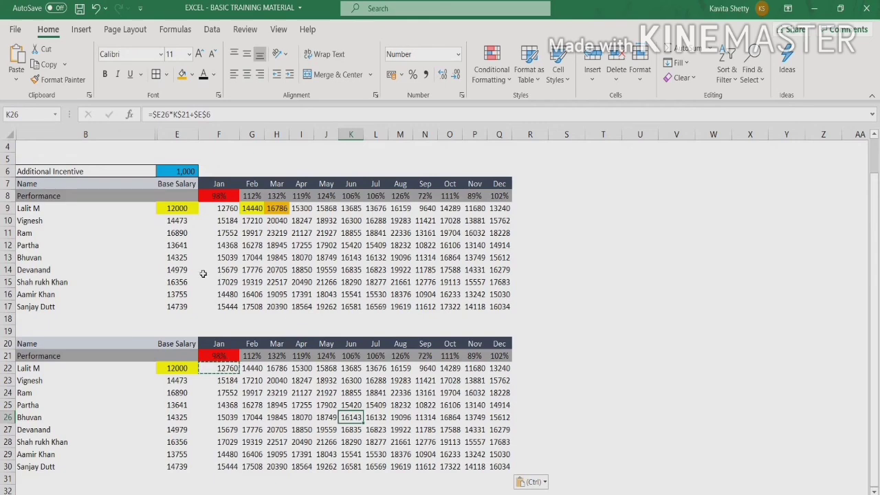
{"action": "scroll", "coordinate": [107, 339], "scroll_direction": "down", "scroll_amount": 1}
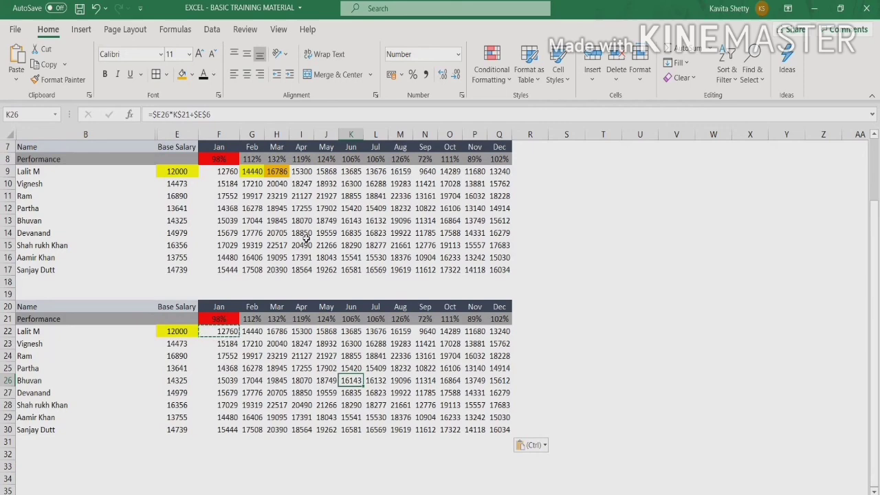
{"action": "scroll", "coordinate": [306, 238], "scroll_direction": "up", "scroll_amount": 2}
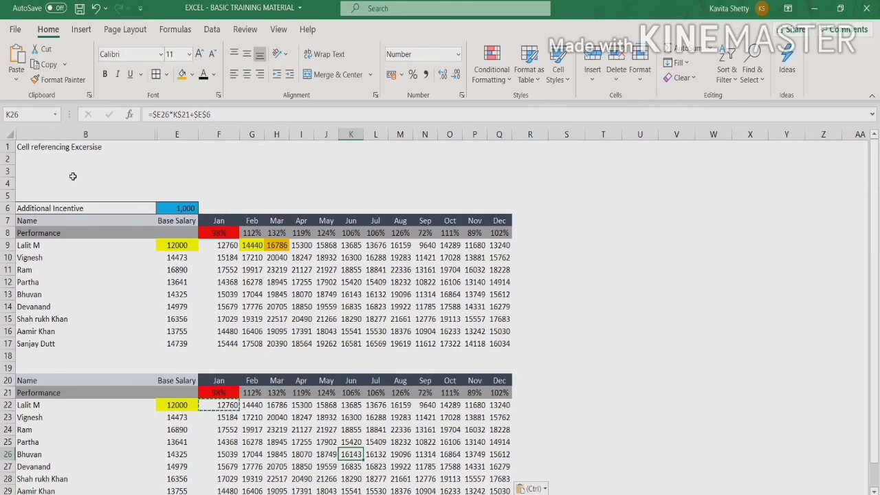
{"action": "scroll", "coordinate": [118, 266], "scroll_direction": "down", "scroll_amount": 1}
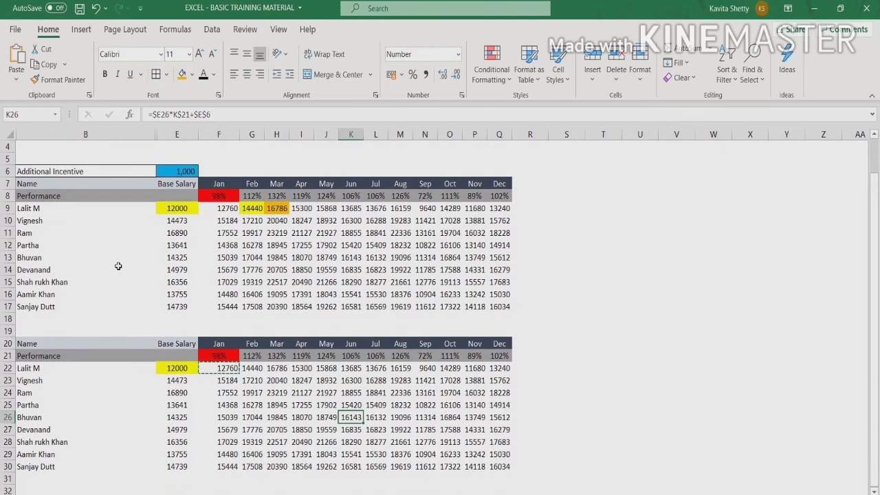
{"action": "key", "text": "ctrl+v"}
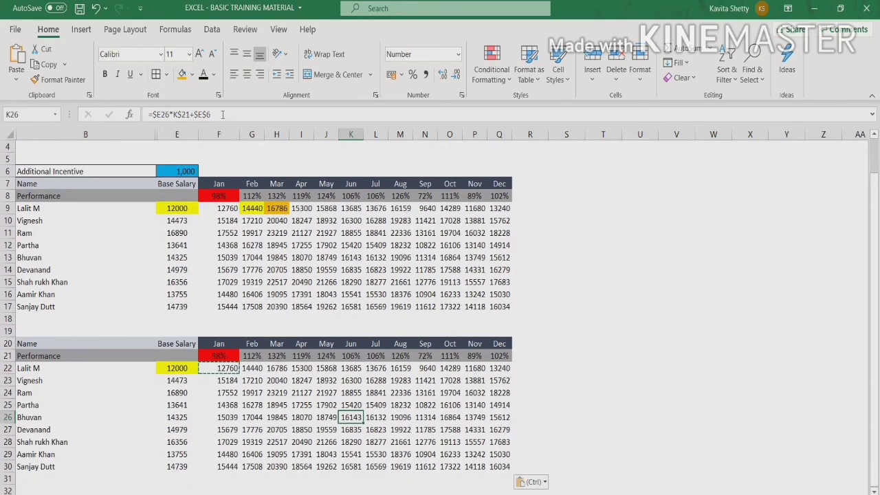
{"action": "left_click", "coordinate": [222, 114]}
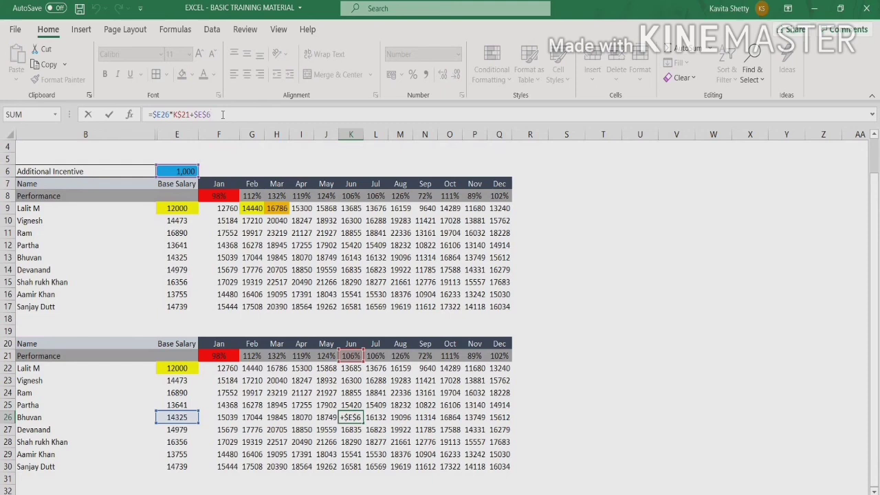